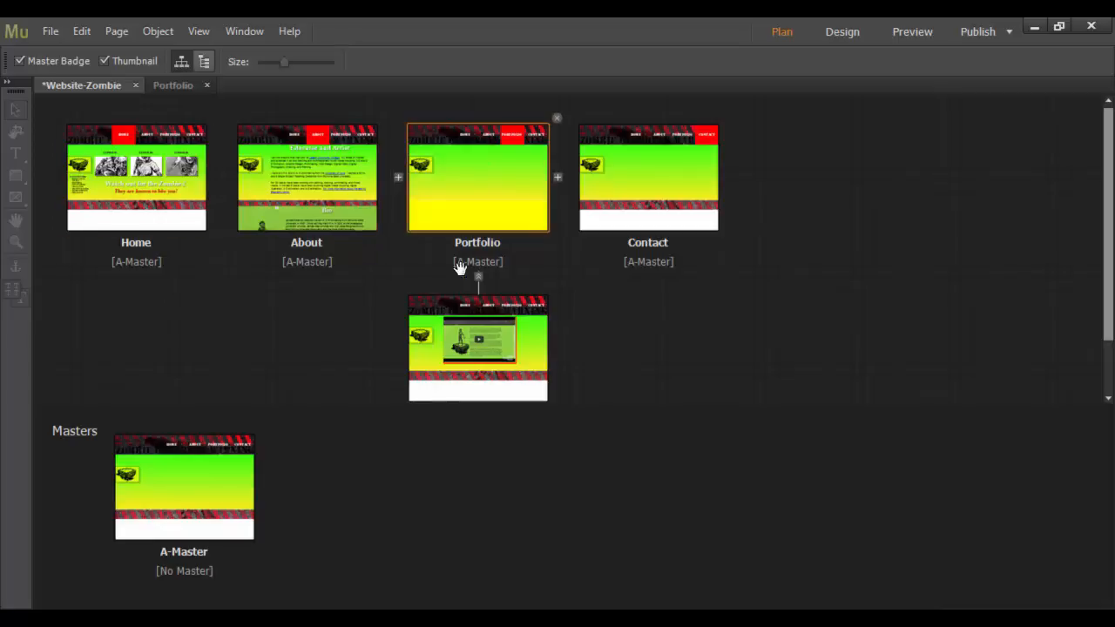
Open the Portfolio page for editing and expand the Slideshows category of the widgets library.
double_click(488, 217)
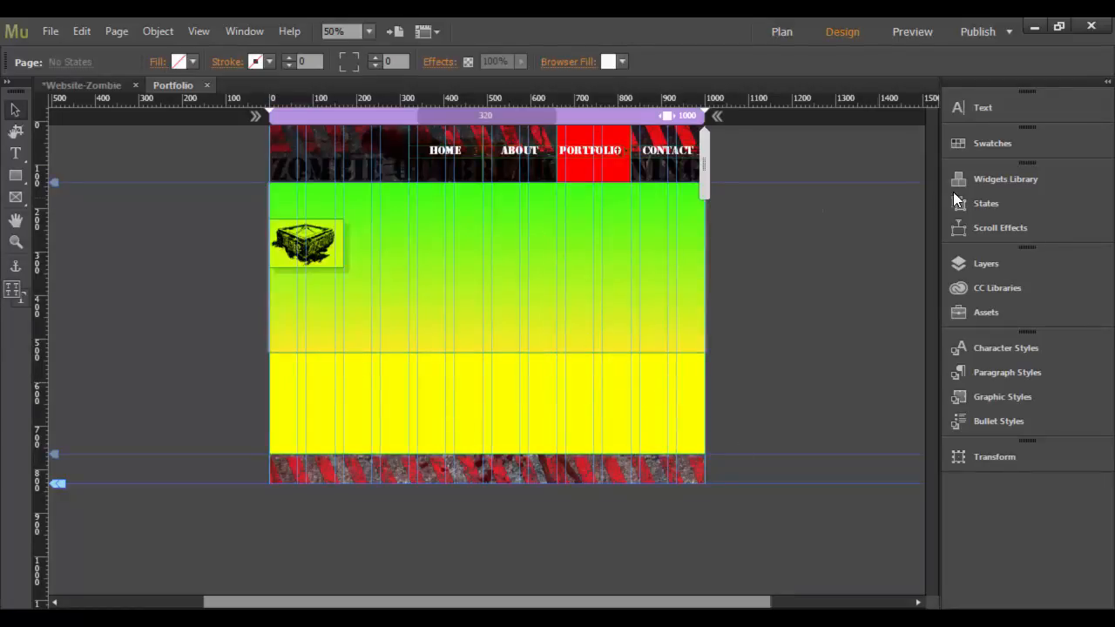
click(1000, 181)
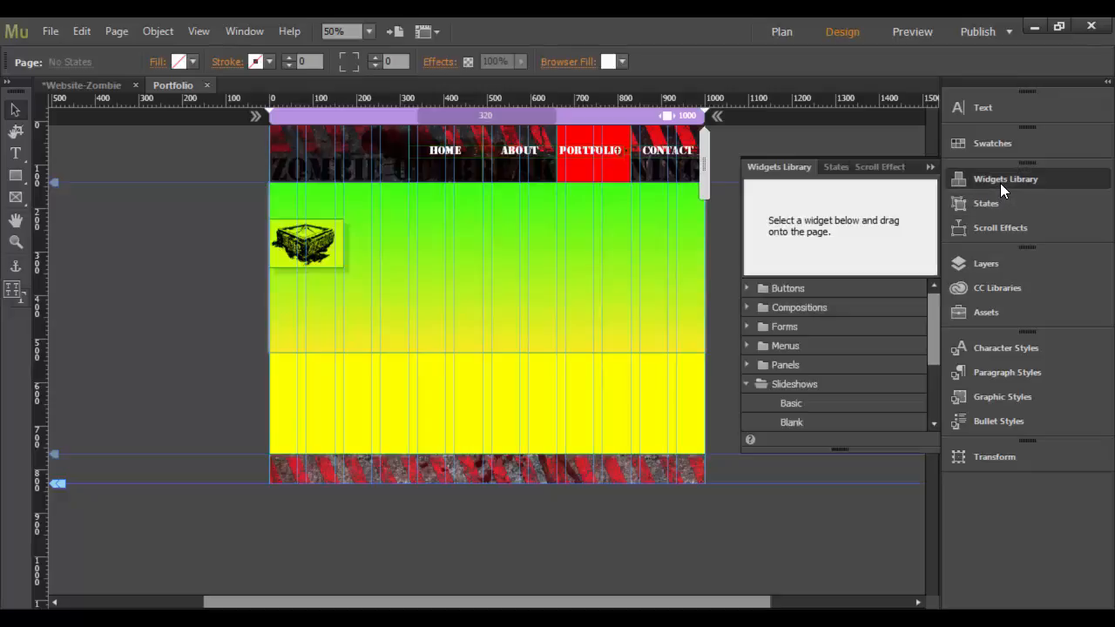
drag(935, 315, 934, 357)
click(746, 309)
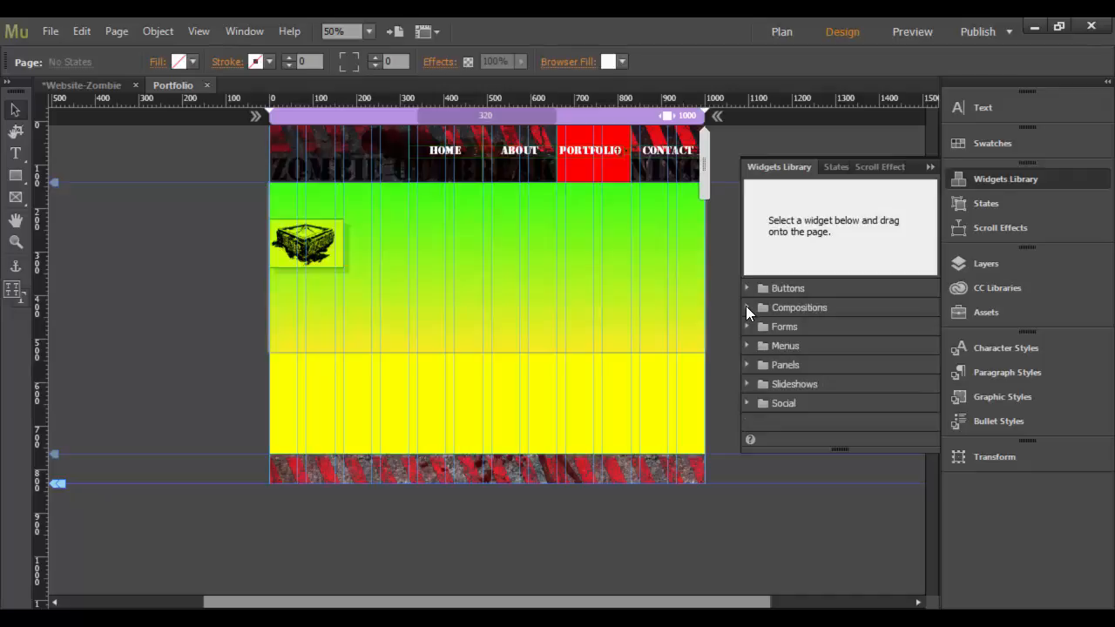
click(747, 385)
drag(938, 343, 936, 393)
Compare the previews of the Basic, Blank, Fullscreen, Lightbox and Thumbnails slideshow widgets.
click(809, 305)
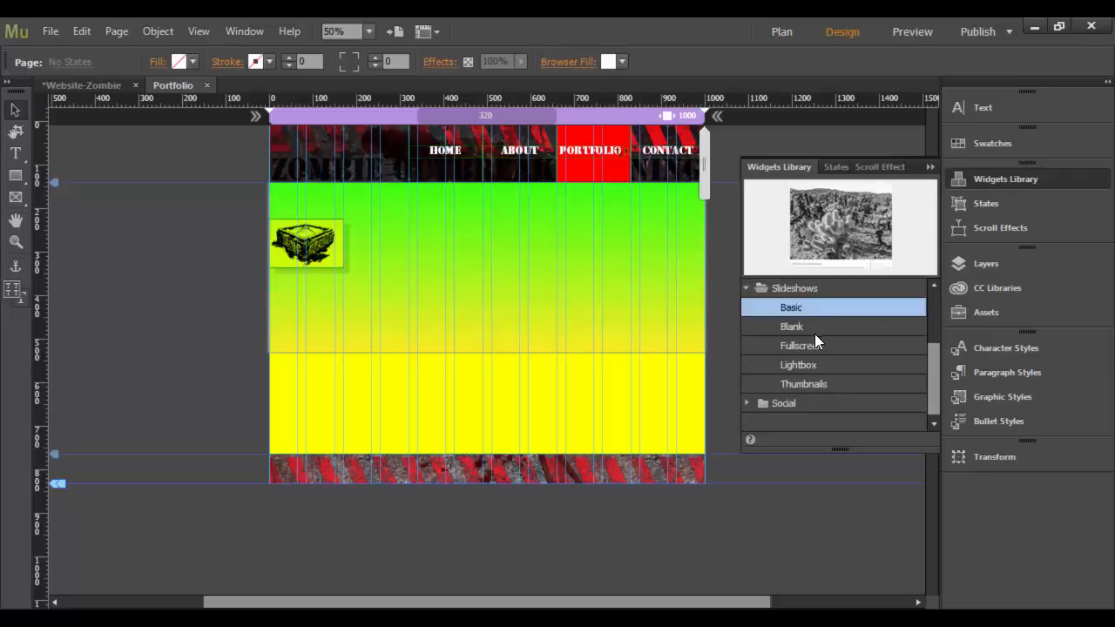
click(809, 328)
click(812, 346)
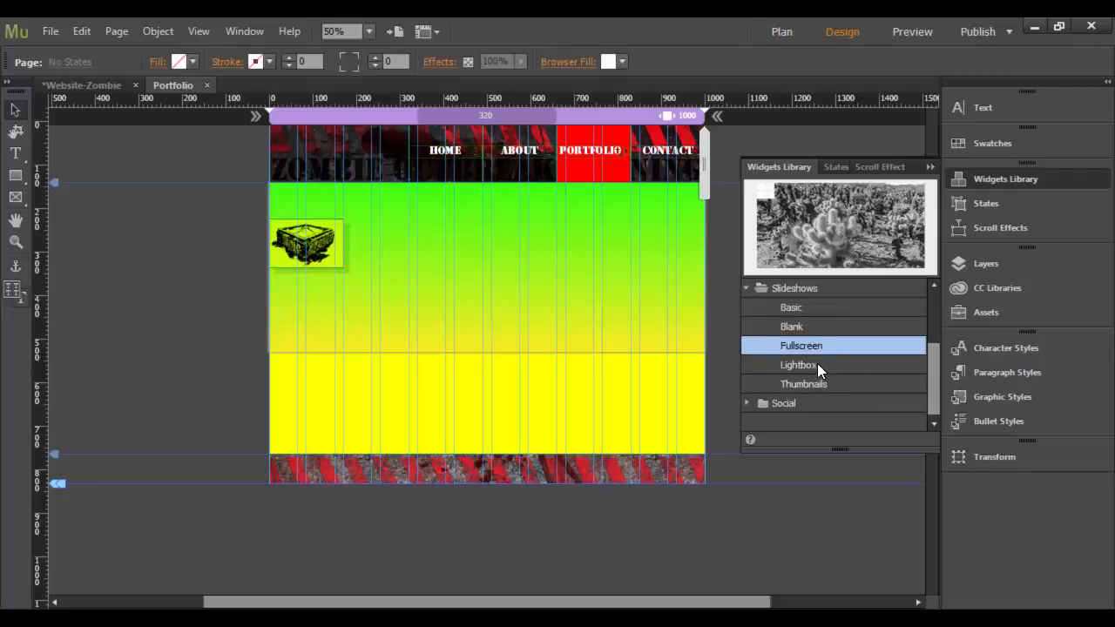
click(818, 364)
click(821, 384)
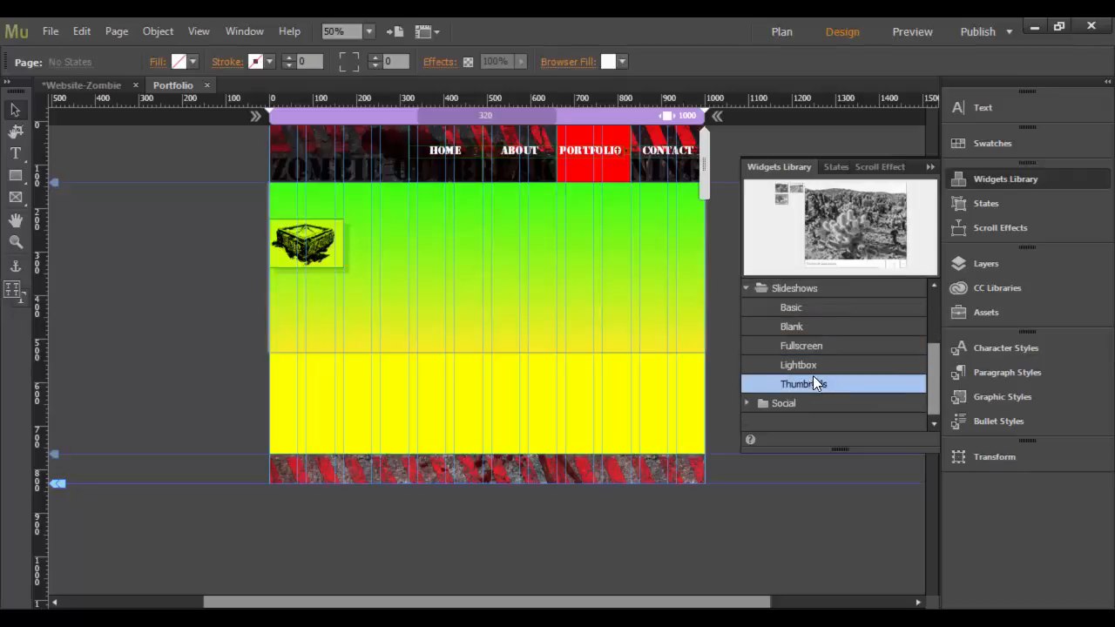
click(809, 364)
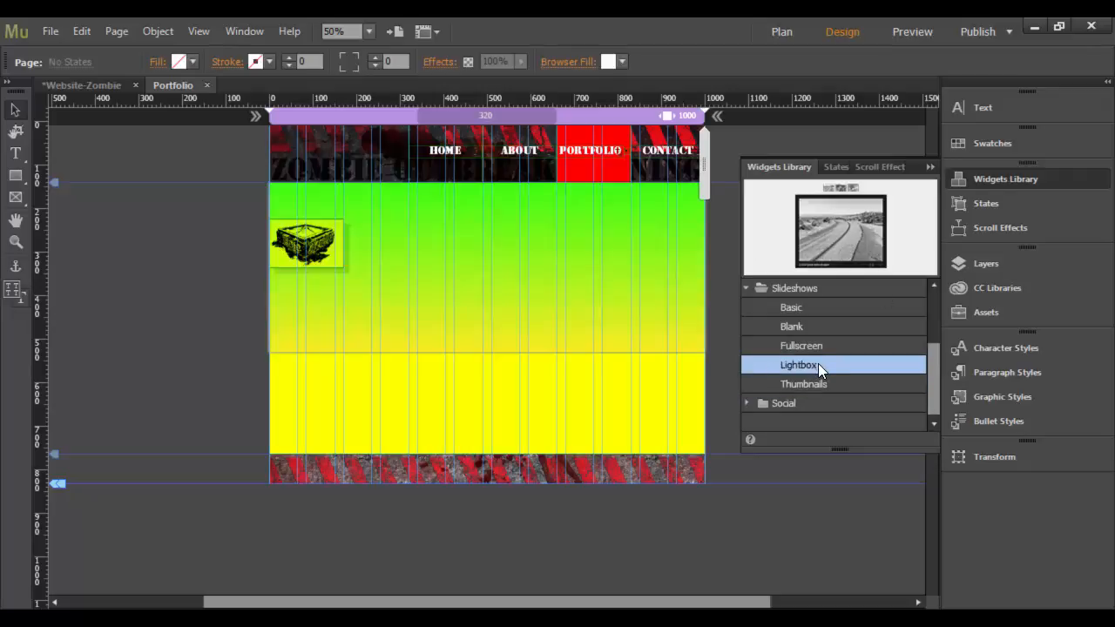
Place a Lightbox slideshow widget on the Portfolio page at about X 340, Y 286, and put the widgets library away.
drag(813, 366, 415, 252)
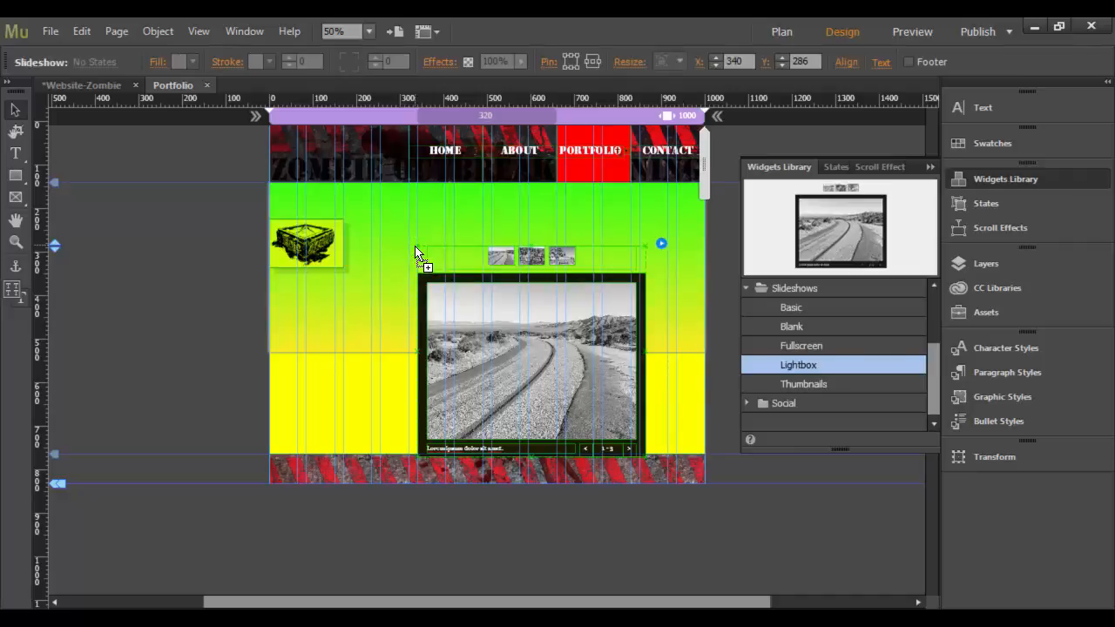
click(609, 219)
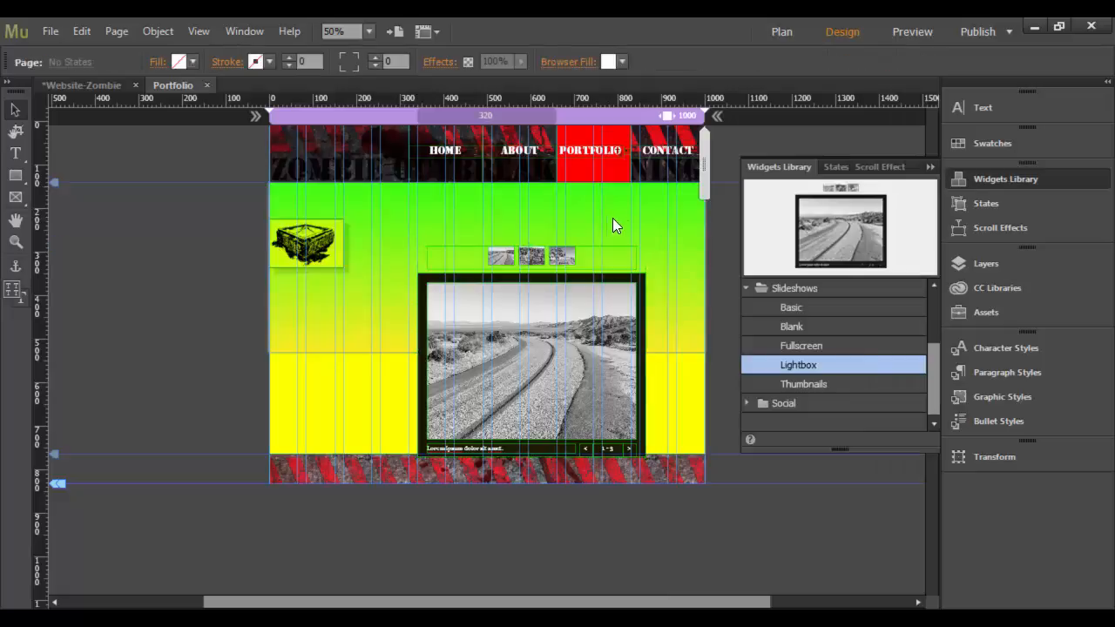
click(929, 164)
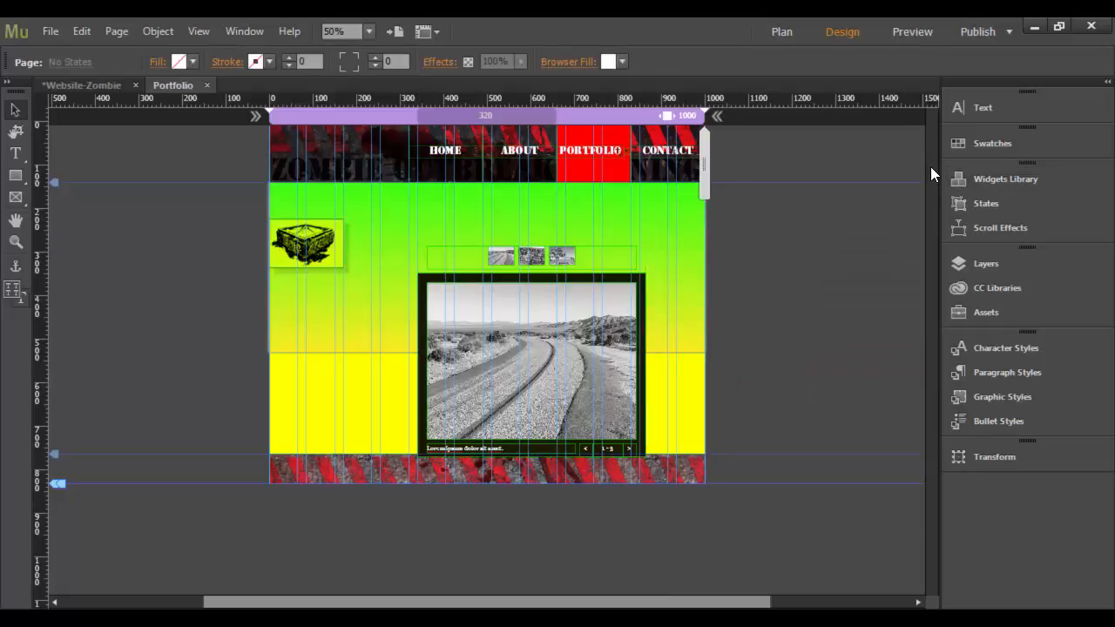
Move the slideshow to about X 238, Y 173 and place its thumbnail container centred just below the black lightbox frame.
click(596, 284)
drag(591, 282, 546, 237)
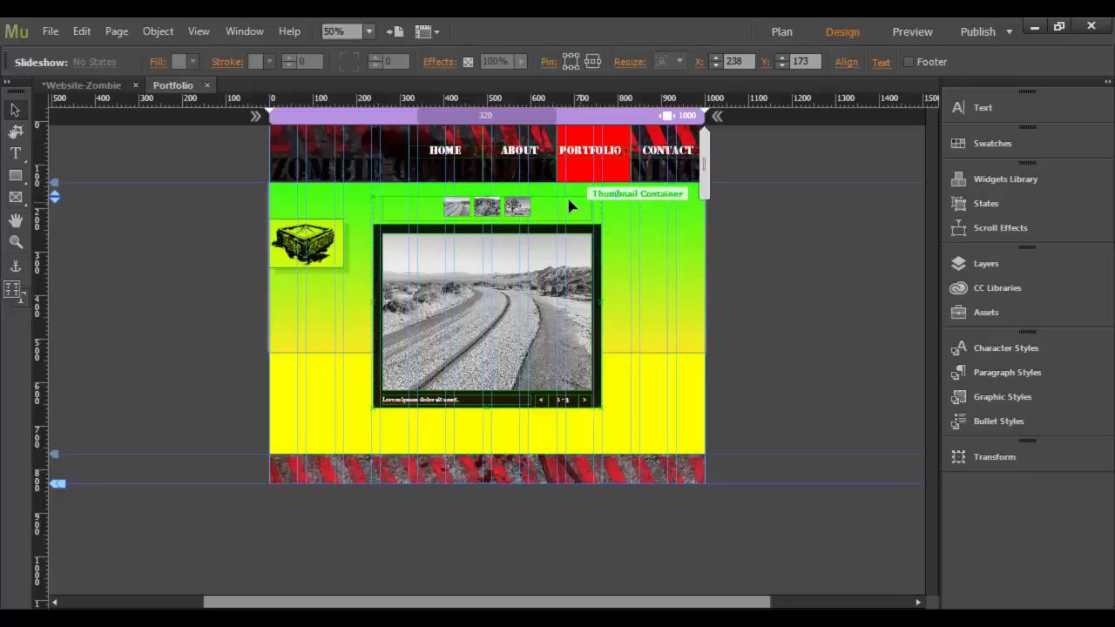
click(549, 205)
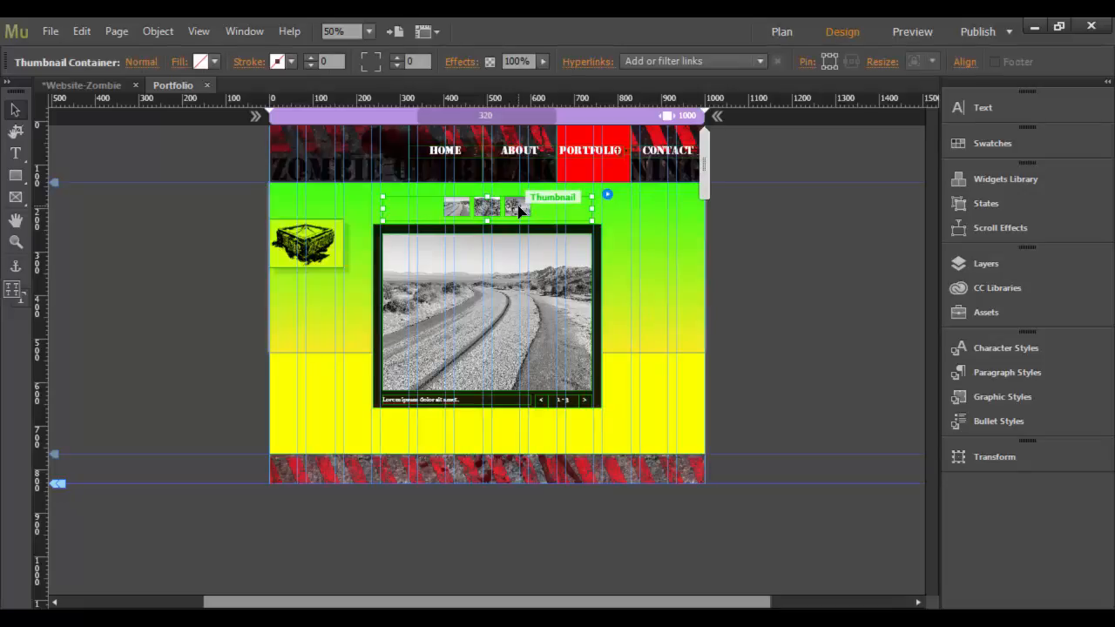
drag(519, 209, 525, 429)
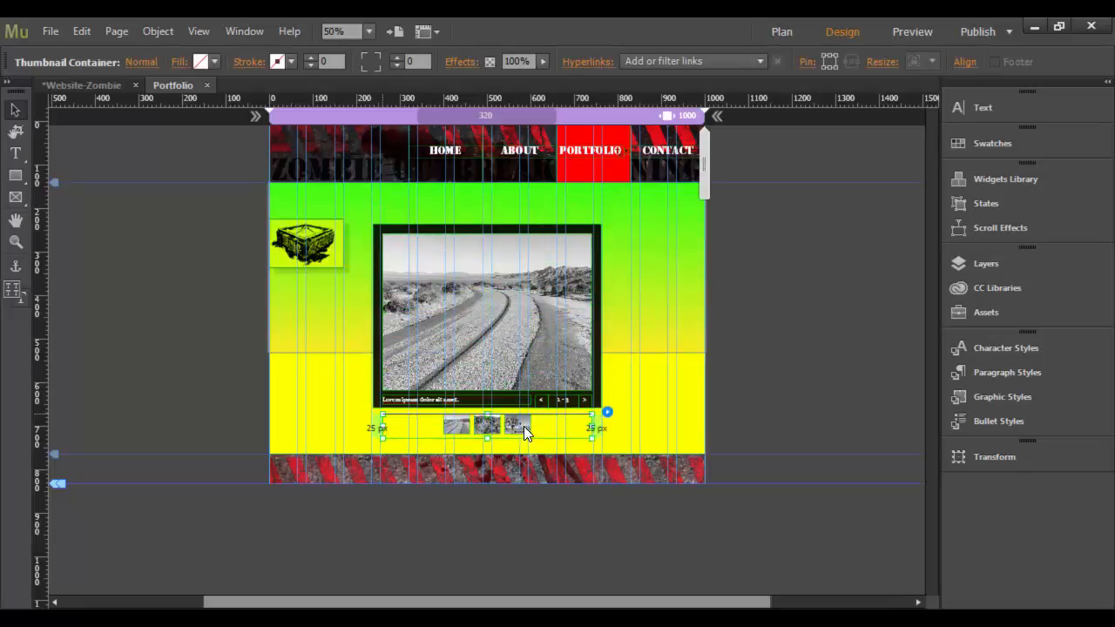
Examine the lightbox's slide counter and its previous and next controls by paging through the sample slides.
click(570, 401)
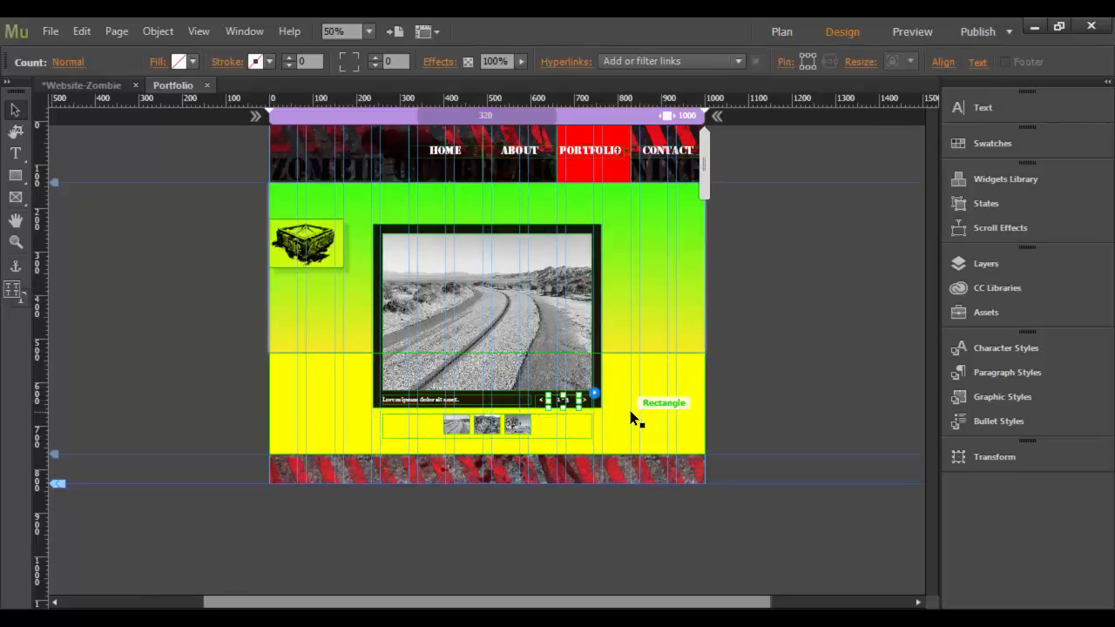
key(ctrl+equal)
key(ctrl+equal)
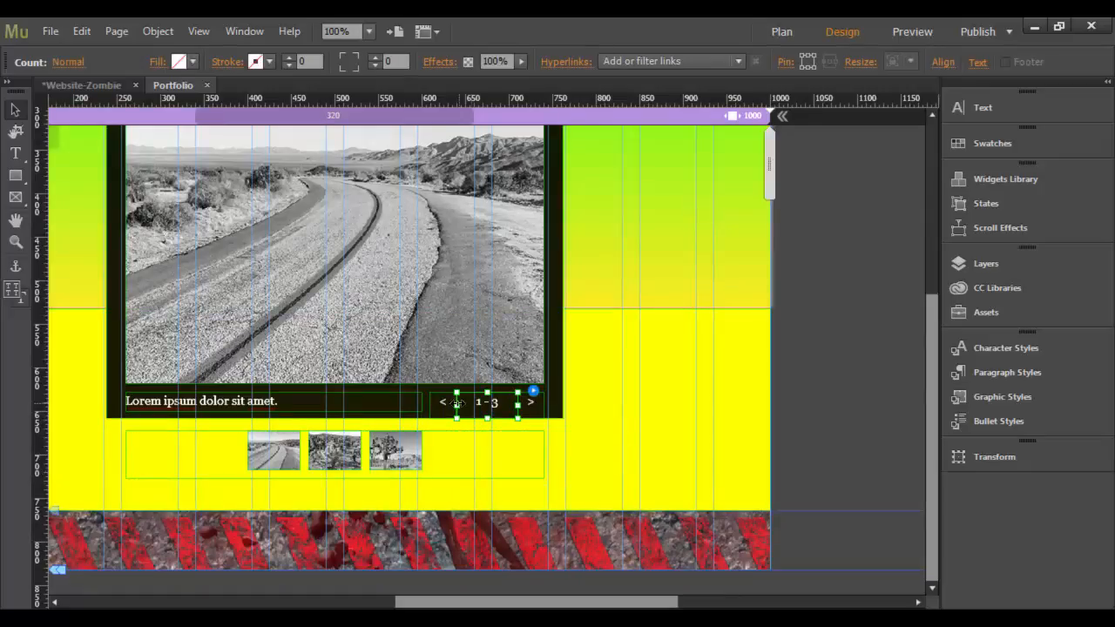
click(445, 406)
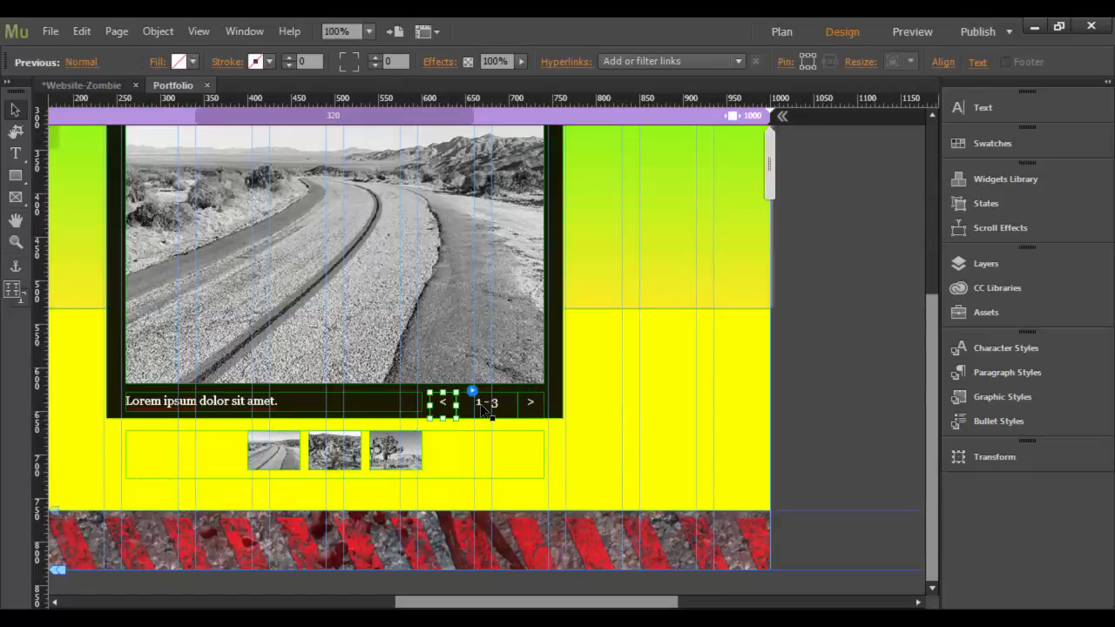
click(531, 402)
click(530, 403)
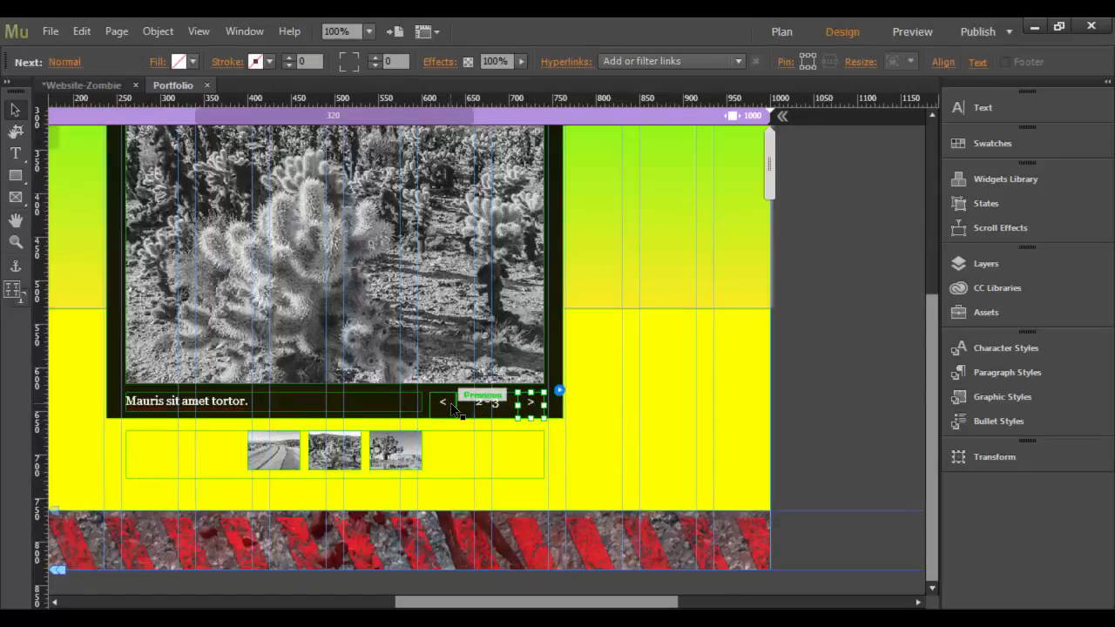
click(446, 404)
click(528, 406)
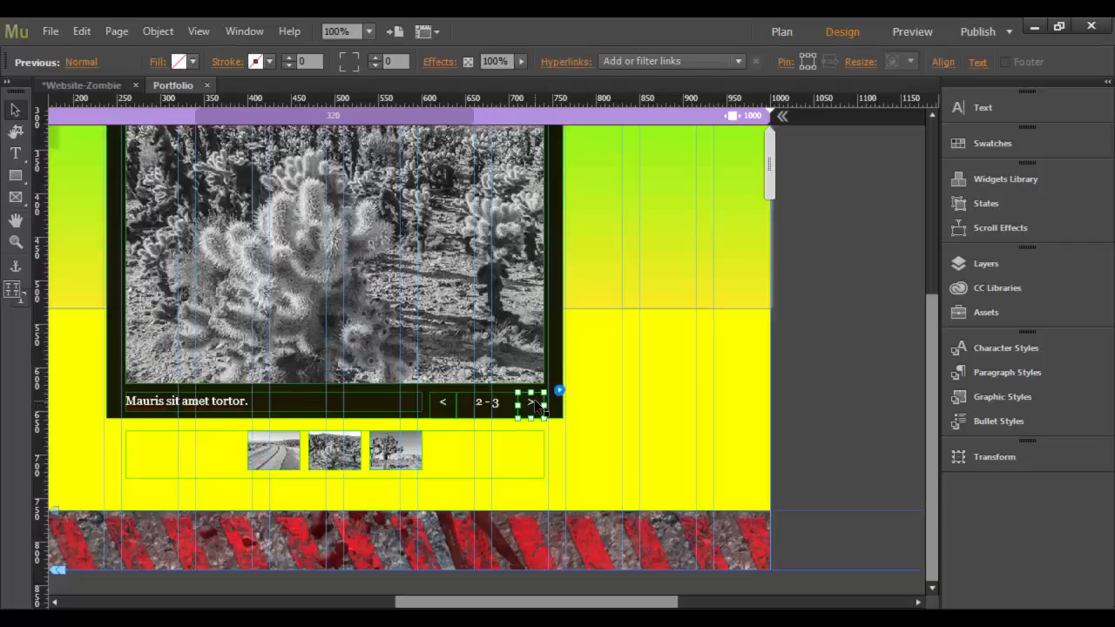
double_click(532, 403)
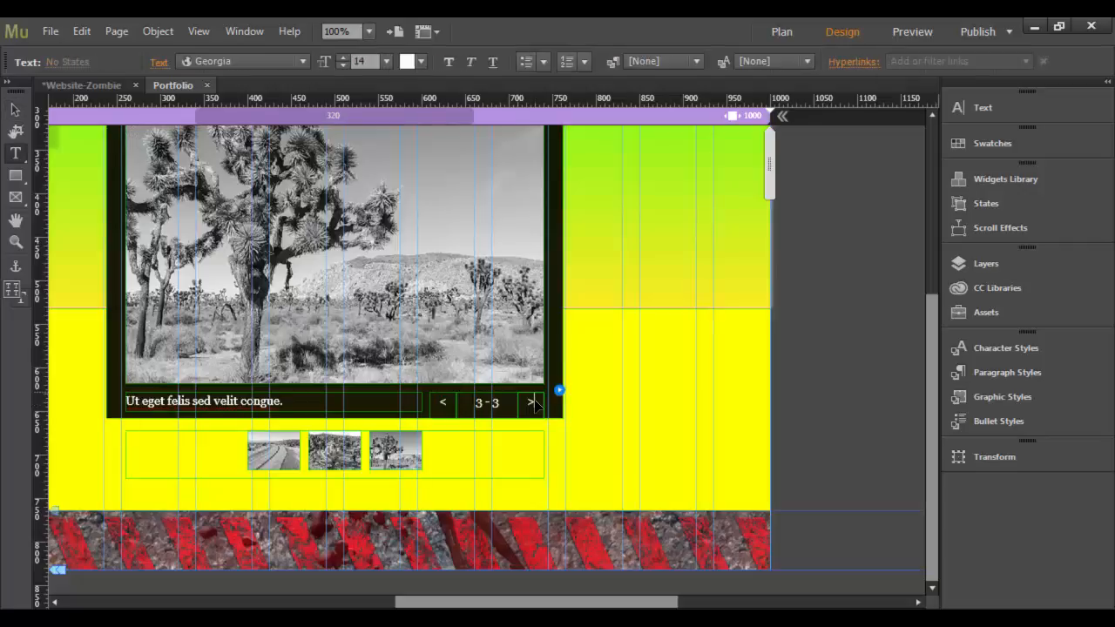
click(445, 404)
double_click(445, 402)
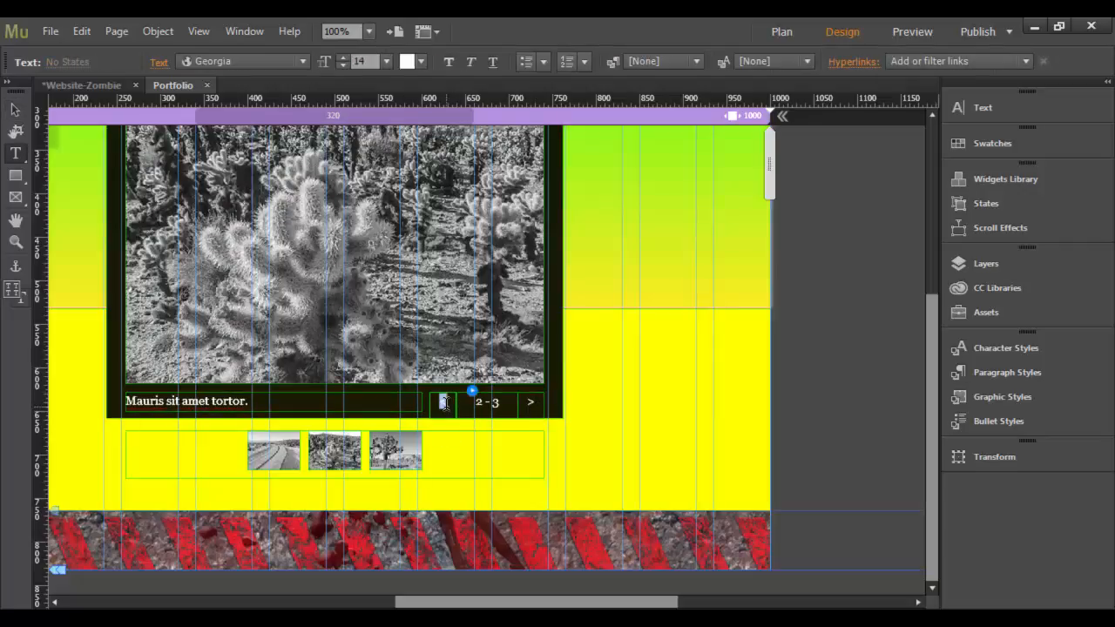
click(444, 403)
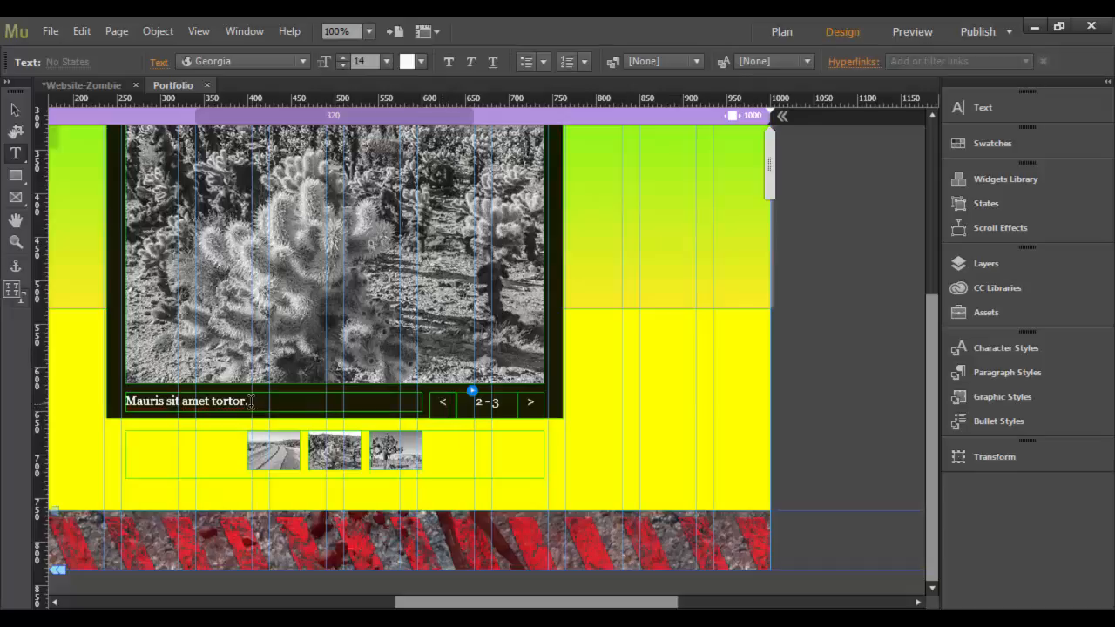
Return to the first slide and replace its placeholder caption with "Zombie #4".
click(15, 109)
click(451, 399)
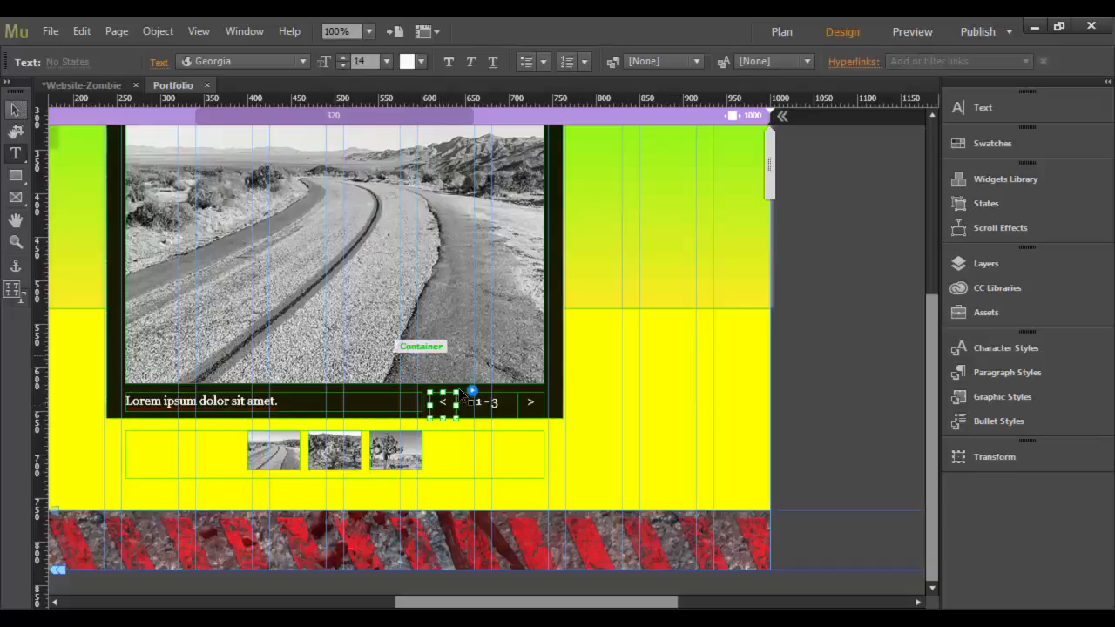
click(259, 404)
triple_click(258, 402)
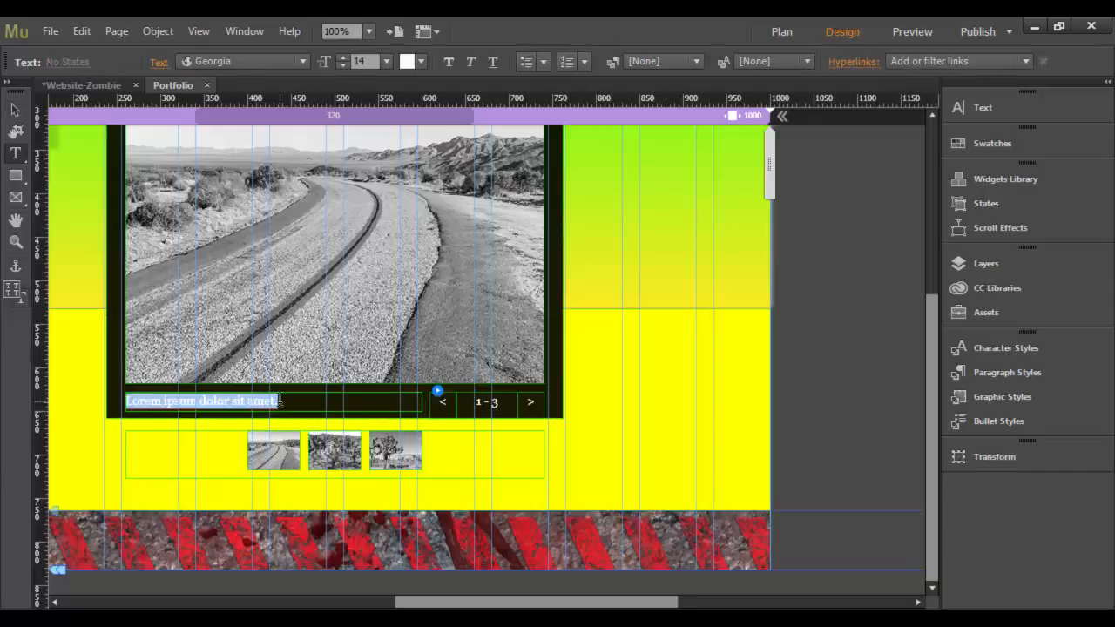
text(Zom)
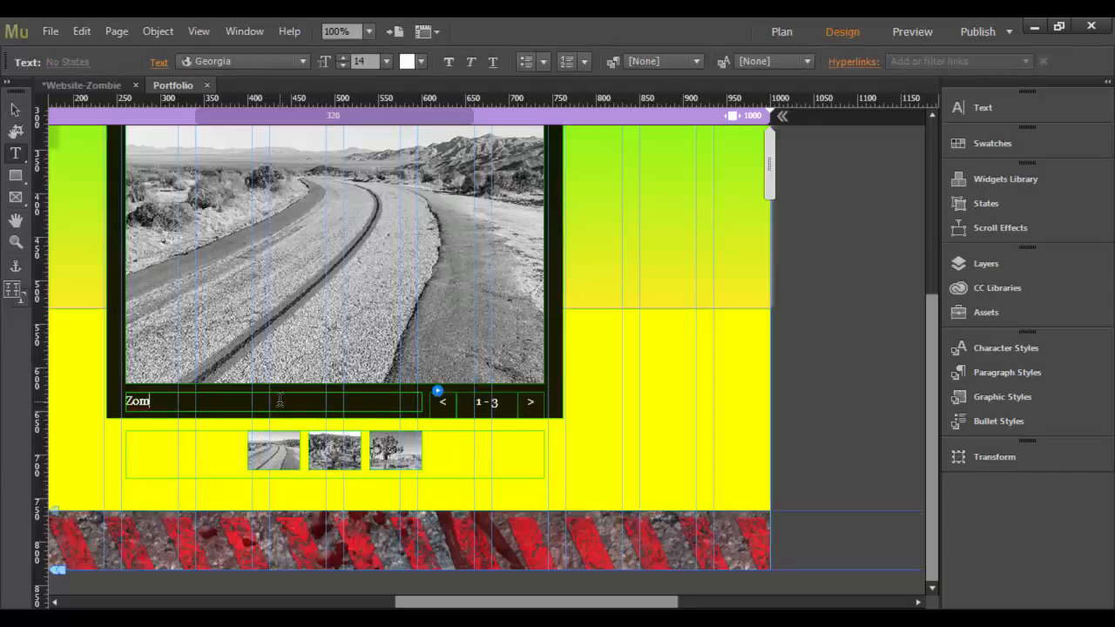
text(bie #4)
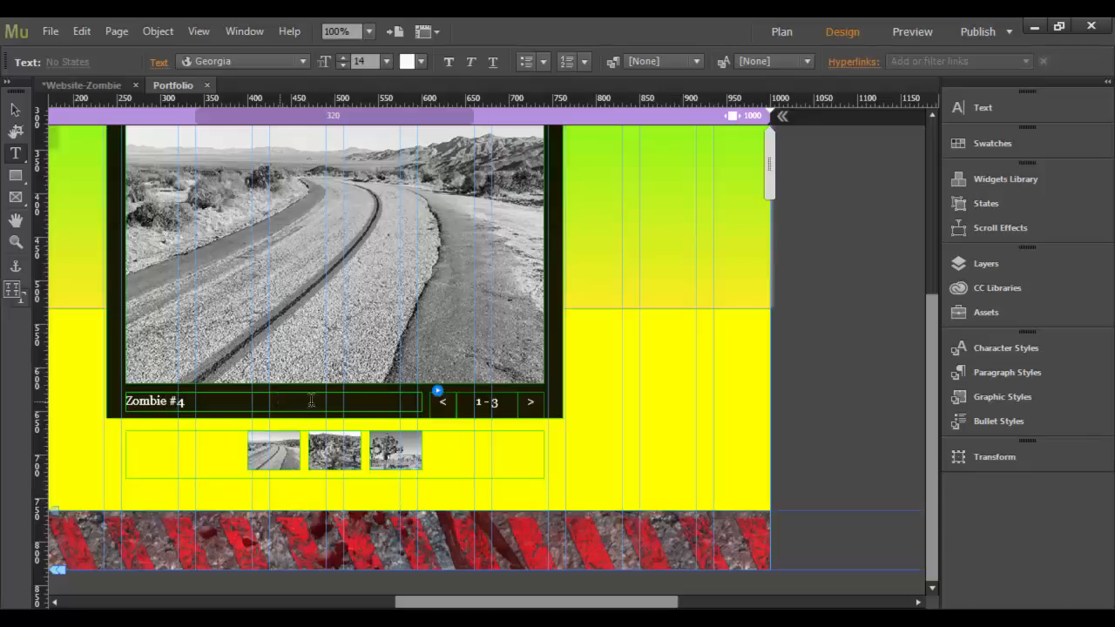
Advance to the second slide and replace its placeholder caption with "Zombie #5".
click(532, 402)
drag(283, 401, 95, 404)
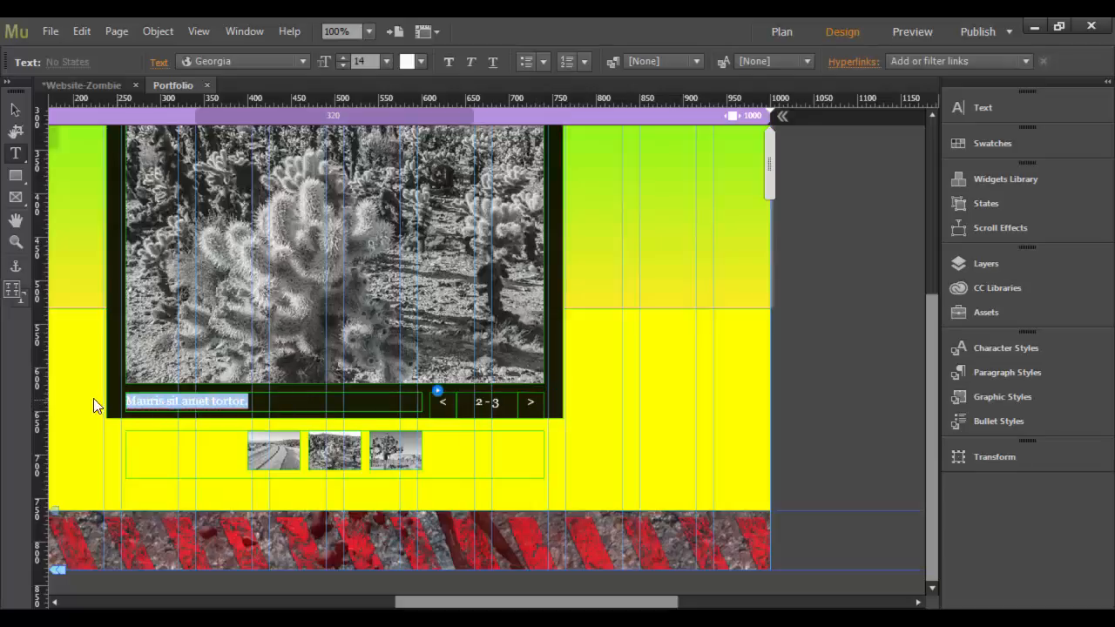
text(Zombie #5)
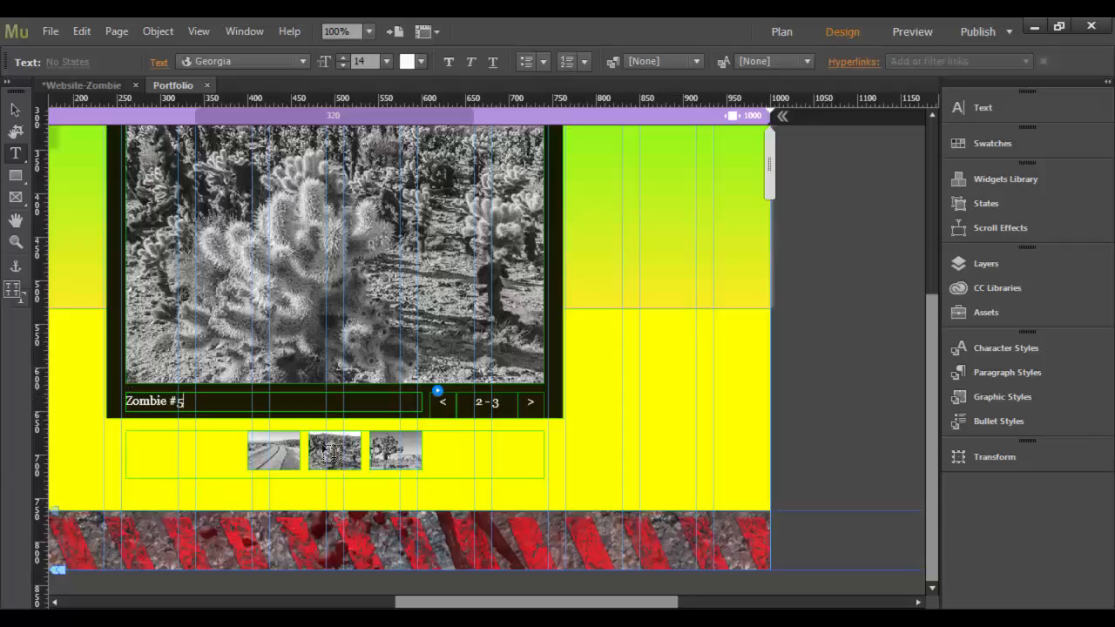
Advance to the third slide, replace its placeholder caption with "Zombie #6", and leave text editing.
click(531, 401)
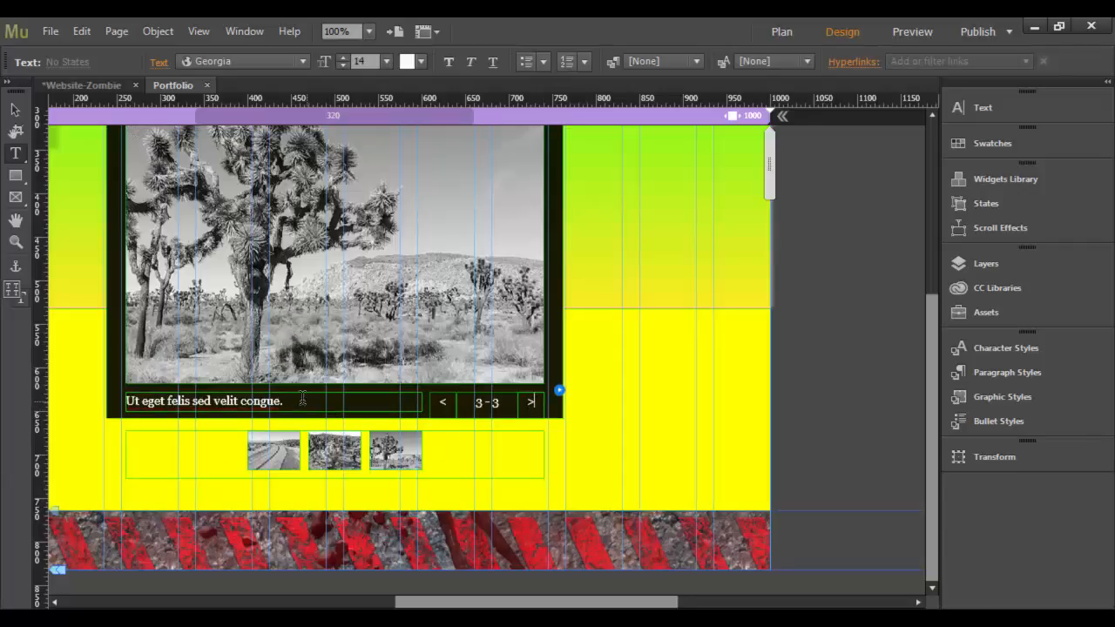
drag(283, 401, 114, 398)
text(Zombie #6)
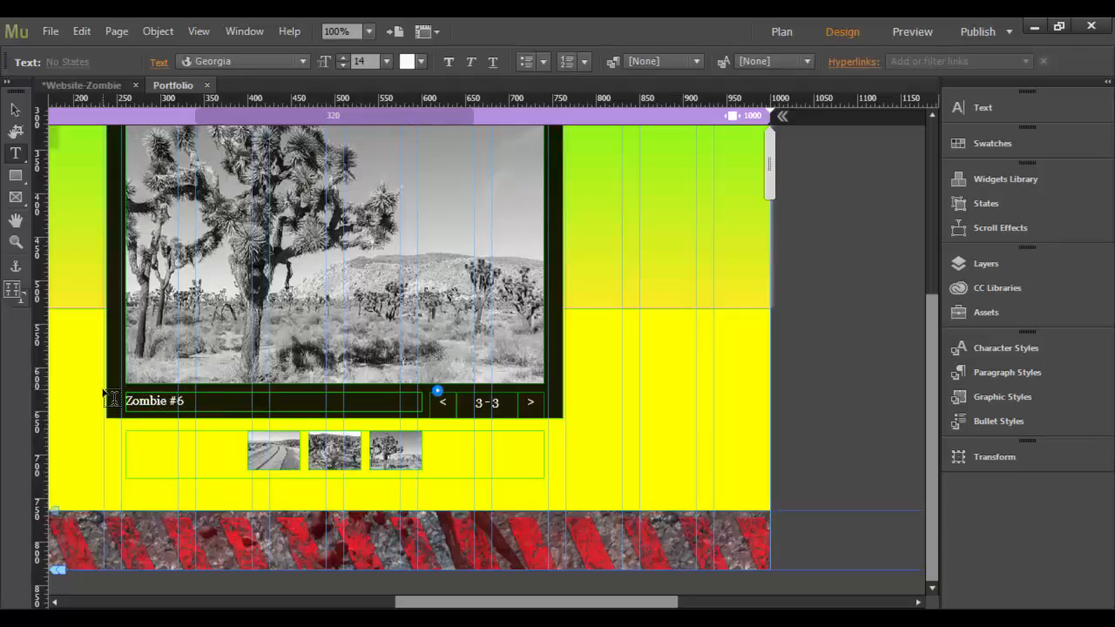
click(15, 110)
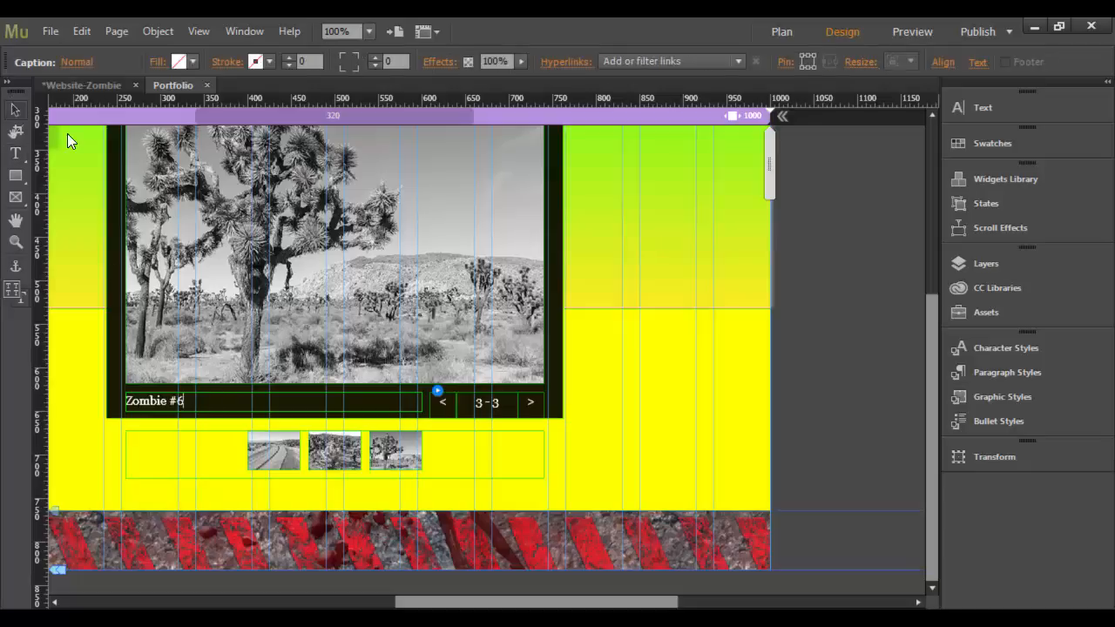
Page back and forth through the lightbox slides to review the three new captions.
click(530, 403)
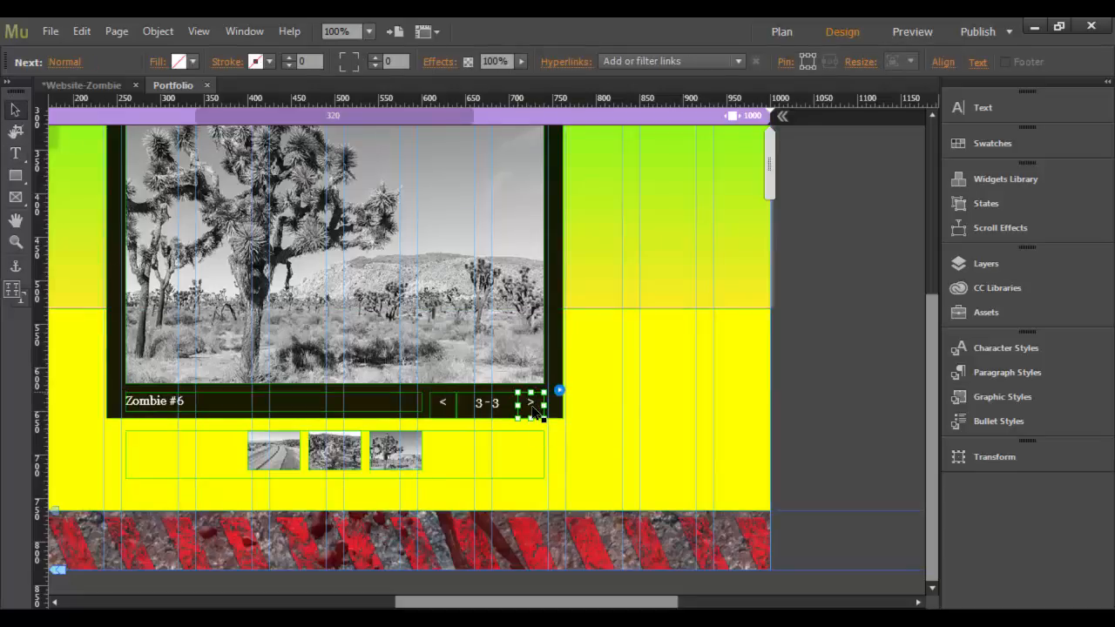
click(448, 408)
click(449, 410)
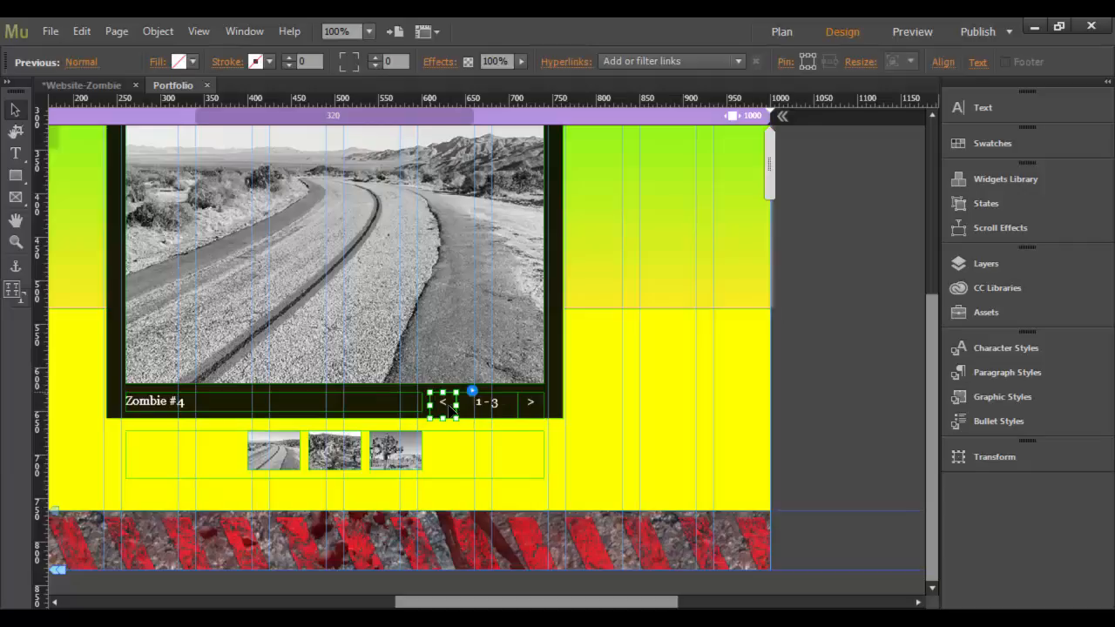
click(493, 408)
double_click(530, 407)
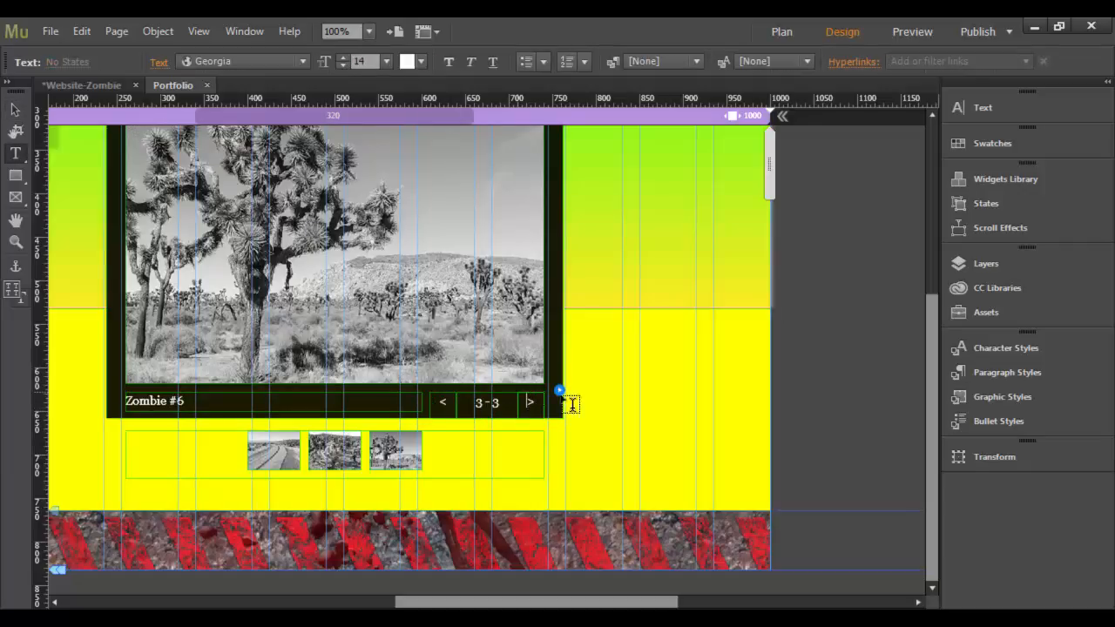
scroll(571, 405, up, 3)
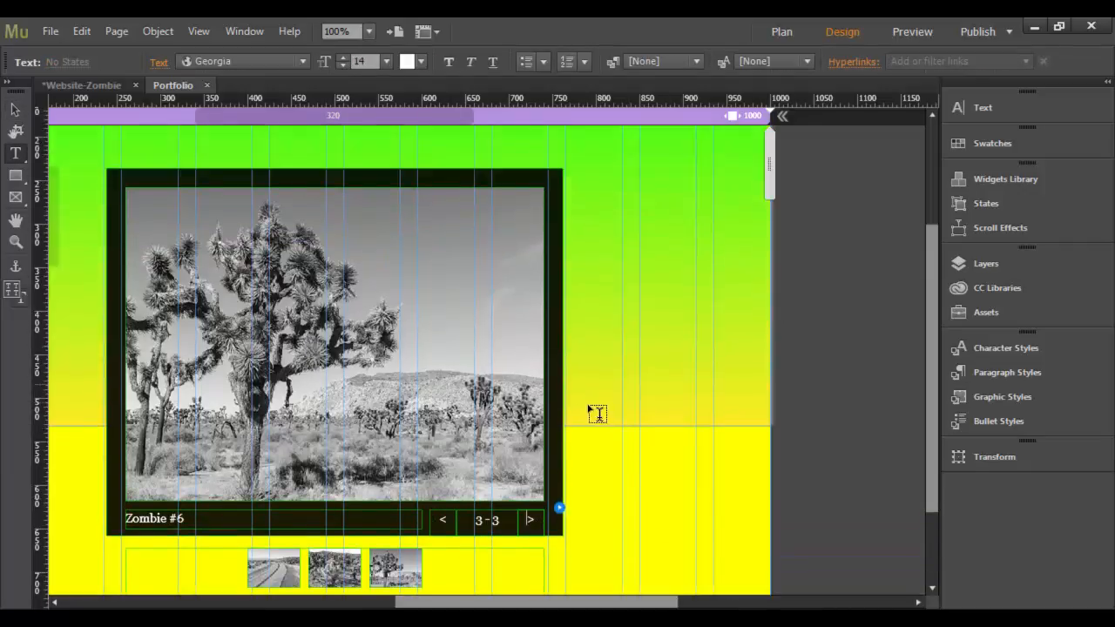
click(15, 110)
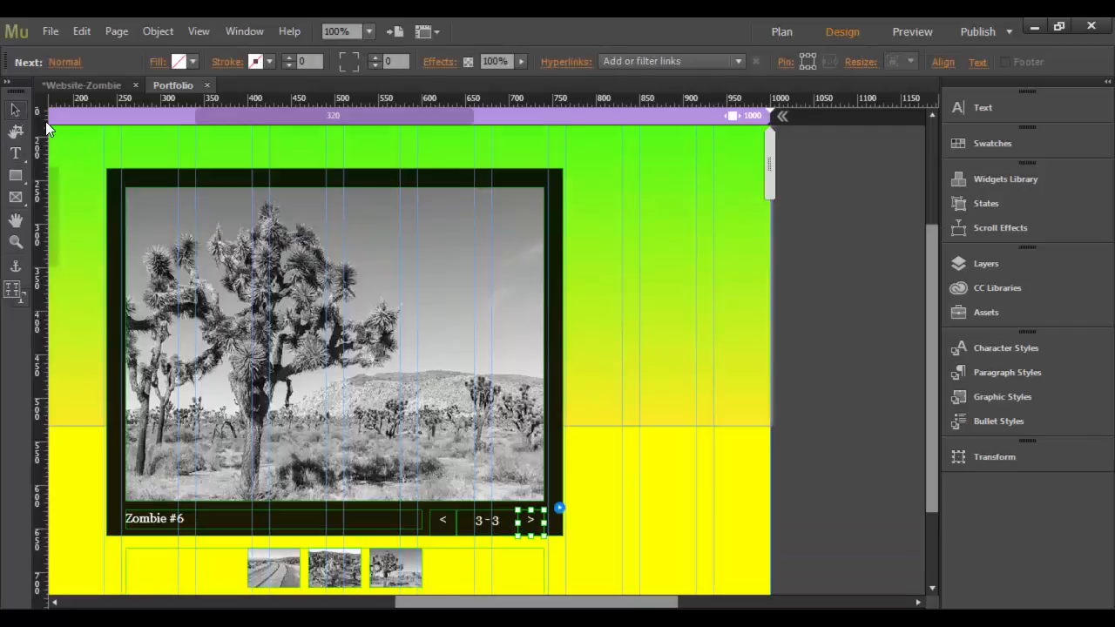
Examine the lightbox container's slideshow options for new hero fitting, new thumbnail fitting and transition type.
click(452, 175)
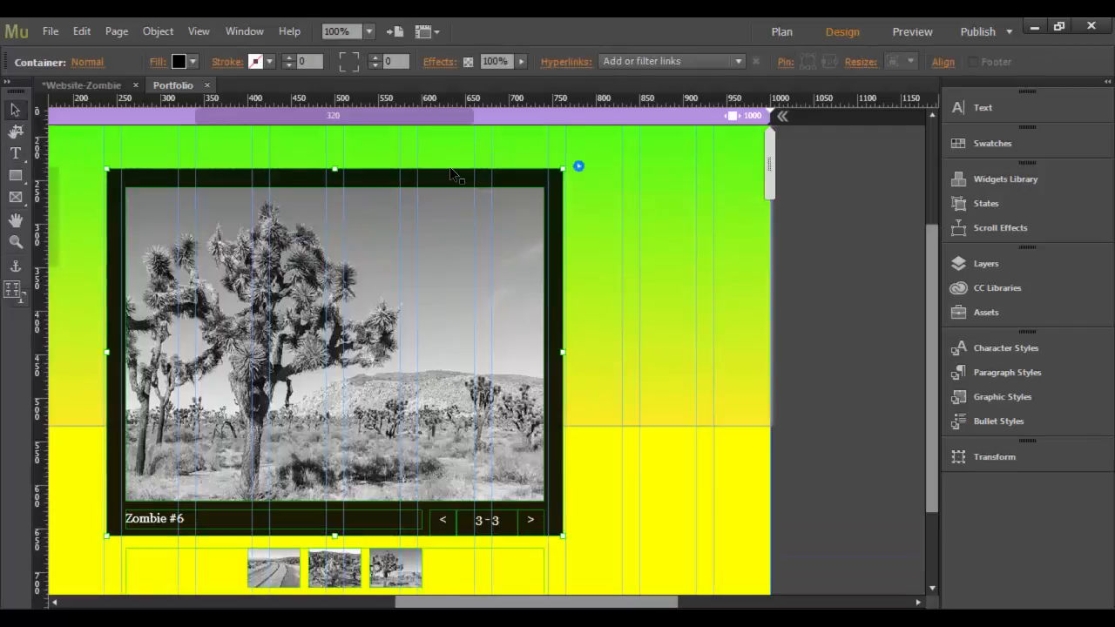
click(579, 167)
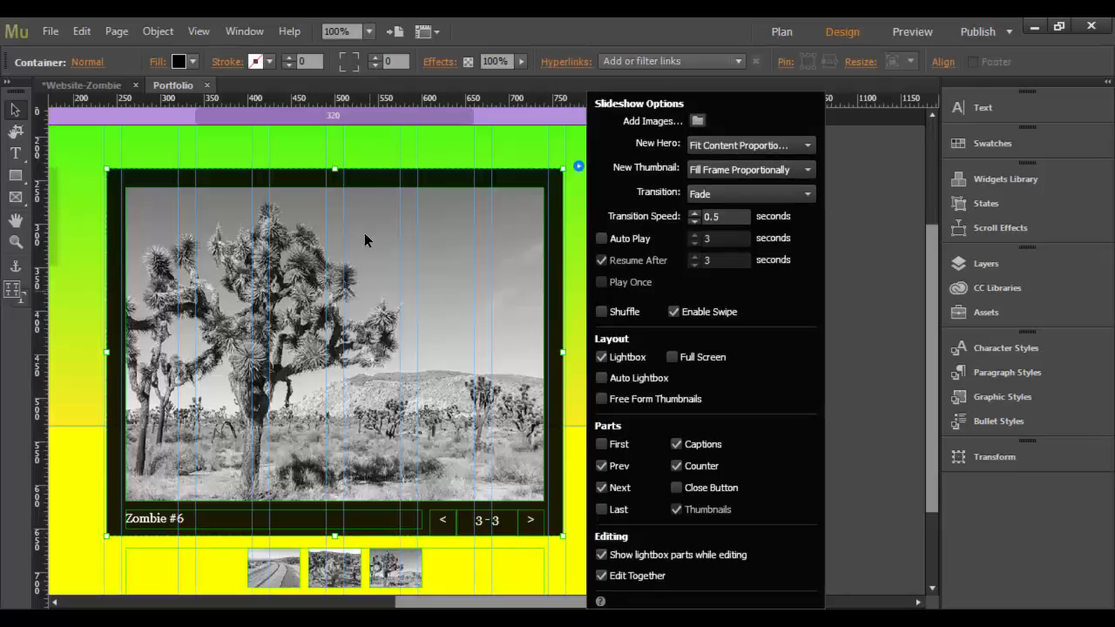
click(745, 144)
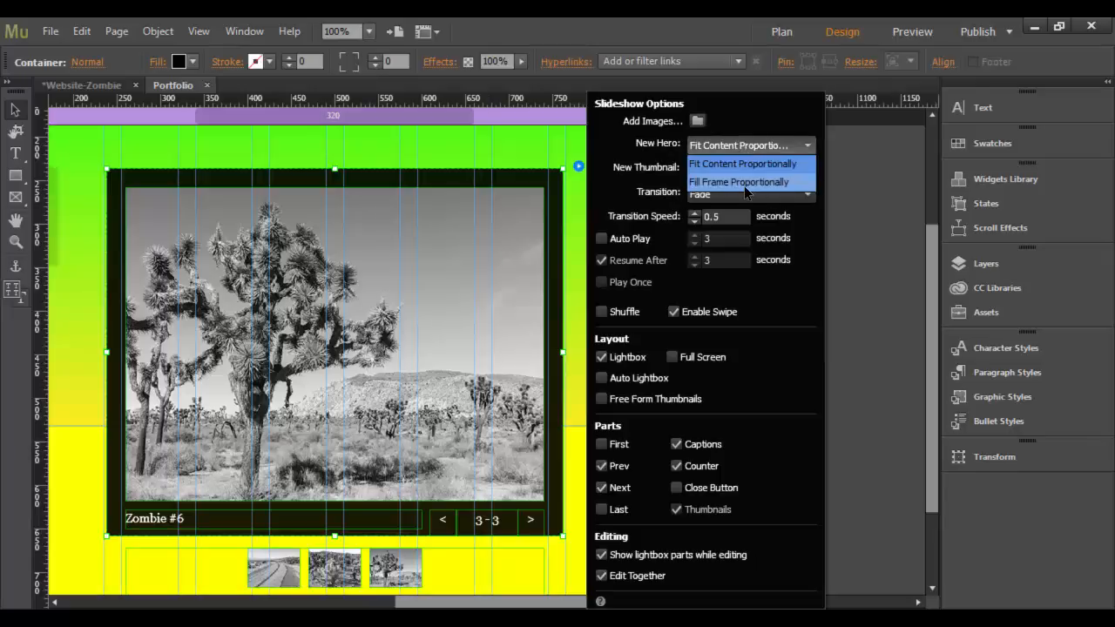
click(724, 140)
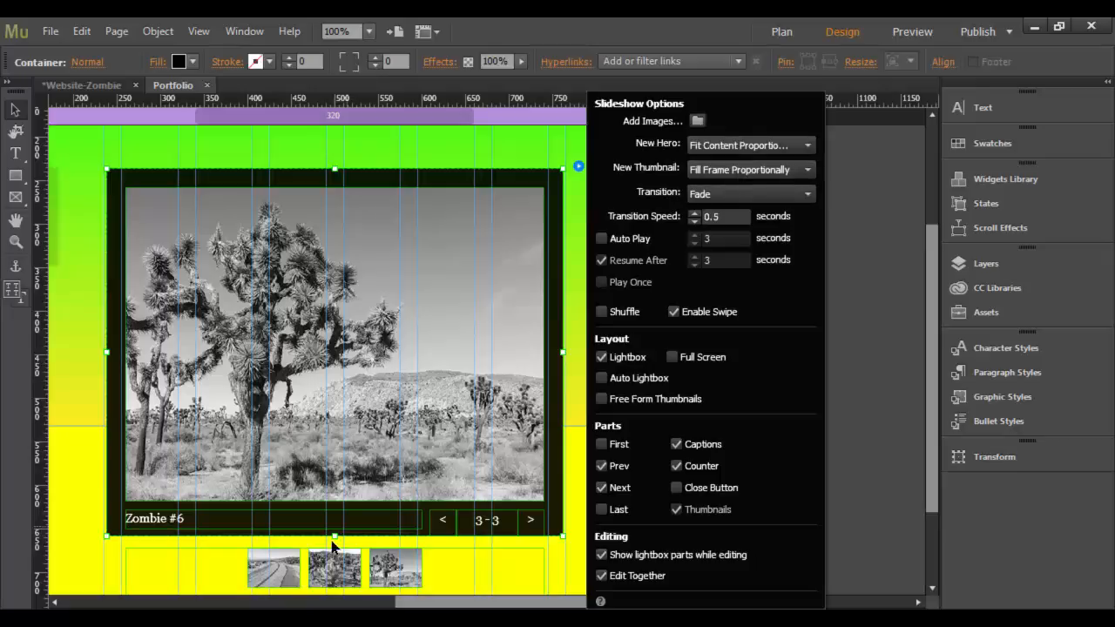
click(798, 171)
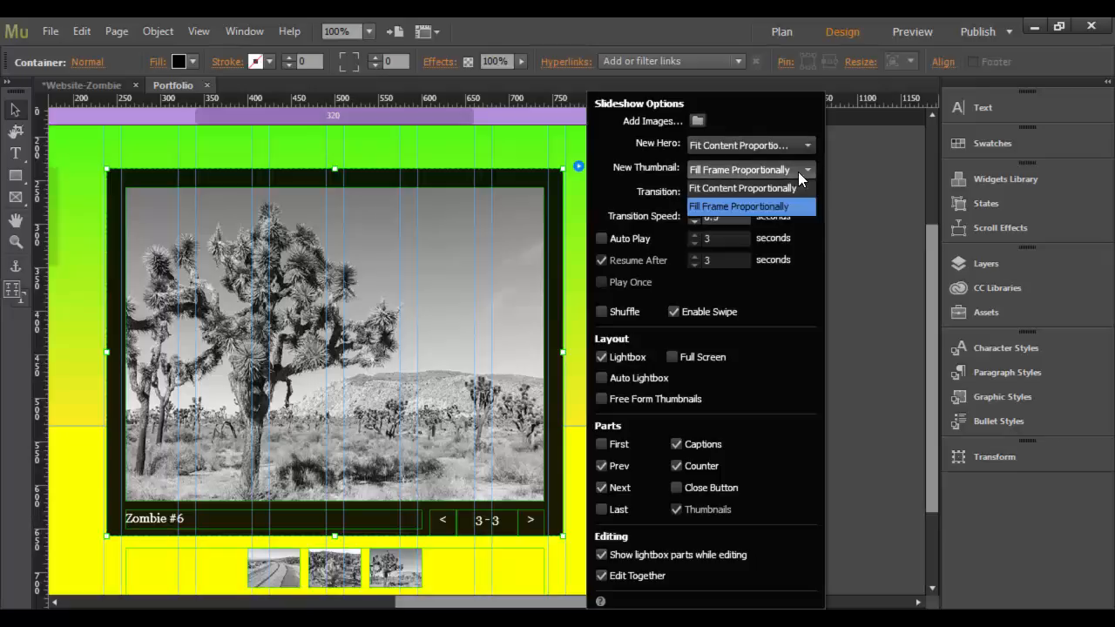
click(654, 171)
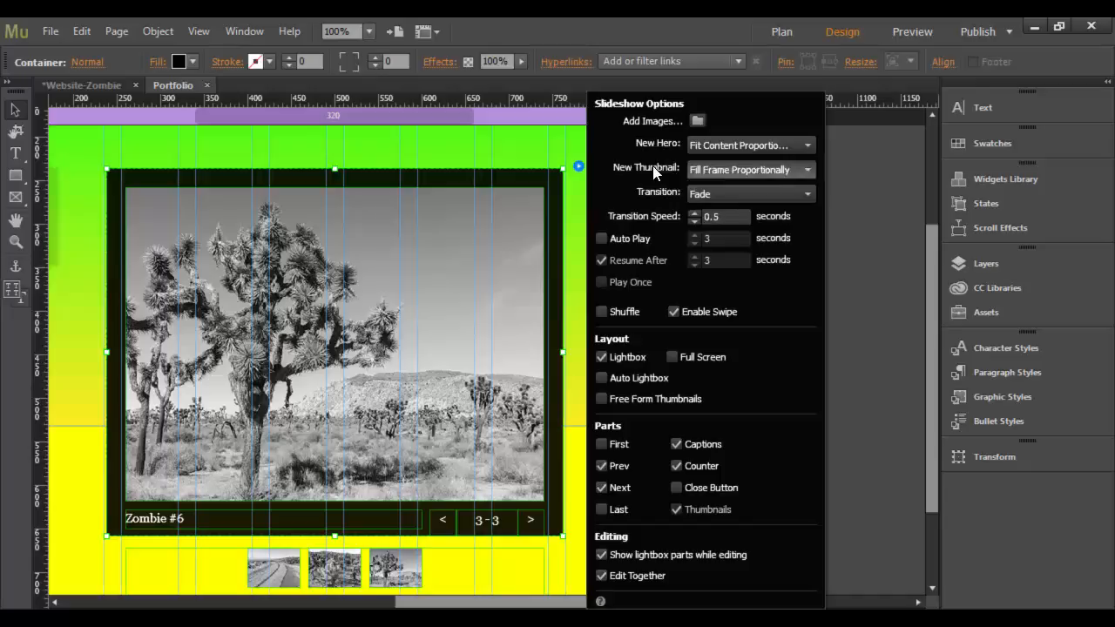
click(730, 193)
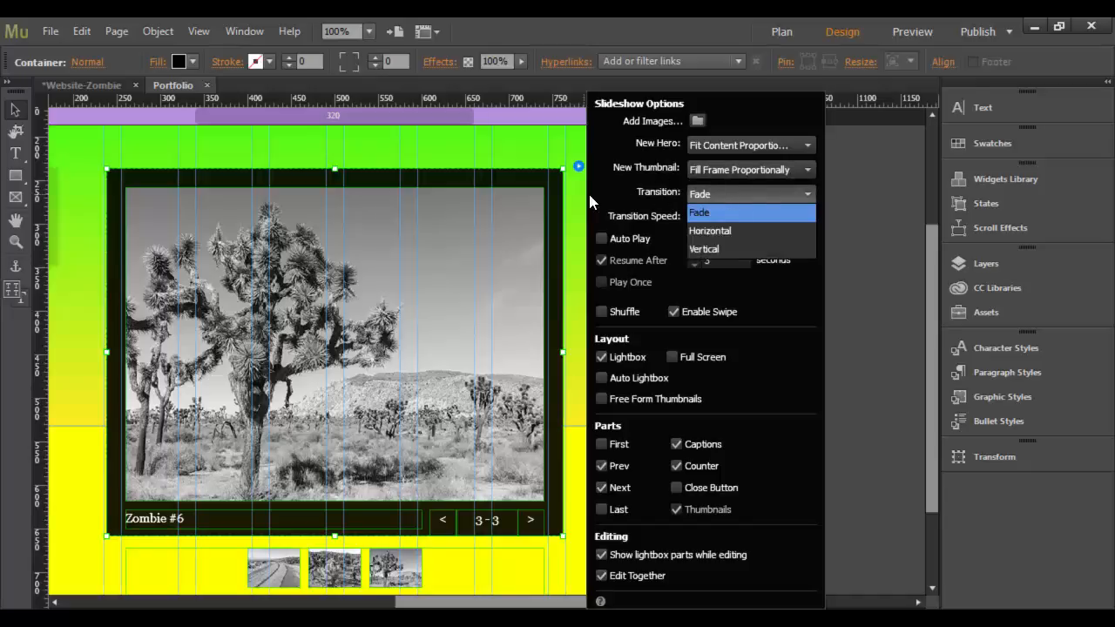
click(690, 217)
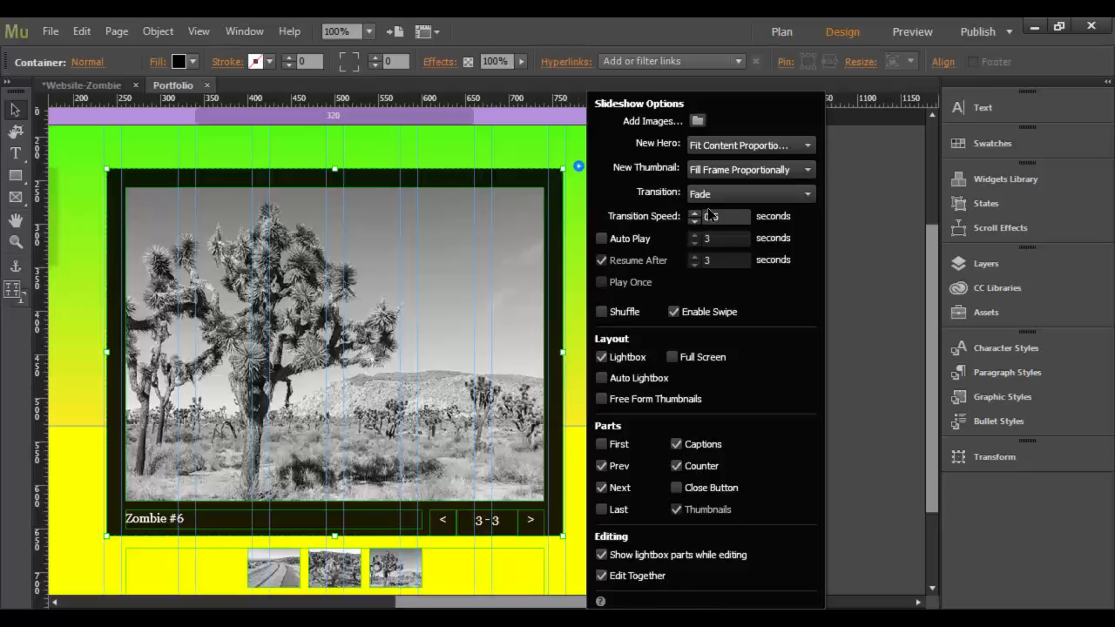
Preview the Portfolio page, open the lightbox from its first thumbnail, page through the three placeholder slides, and close the preview.
click(911, 35)
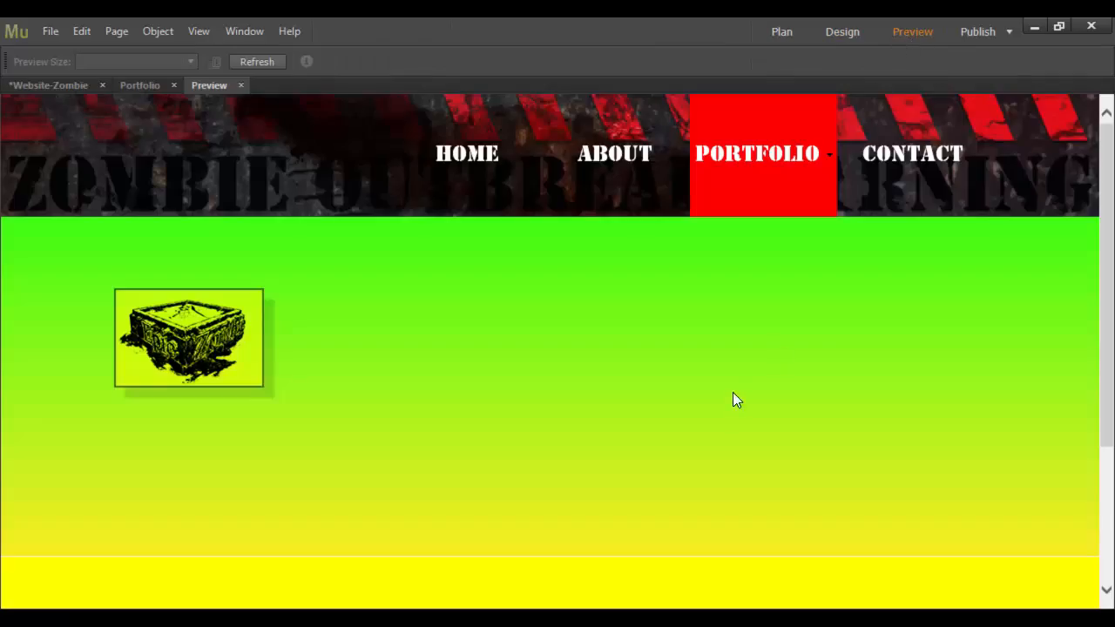
scroll(577, 421, down, 2)
scroll(577, 429, down, 1)
click(504, 493)
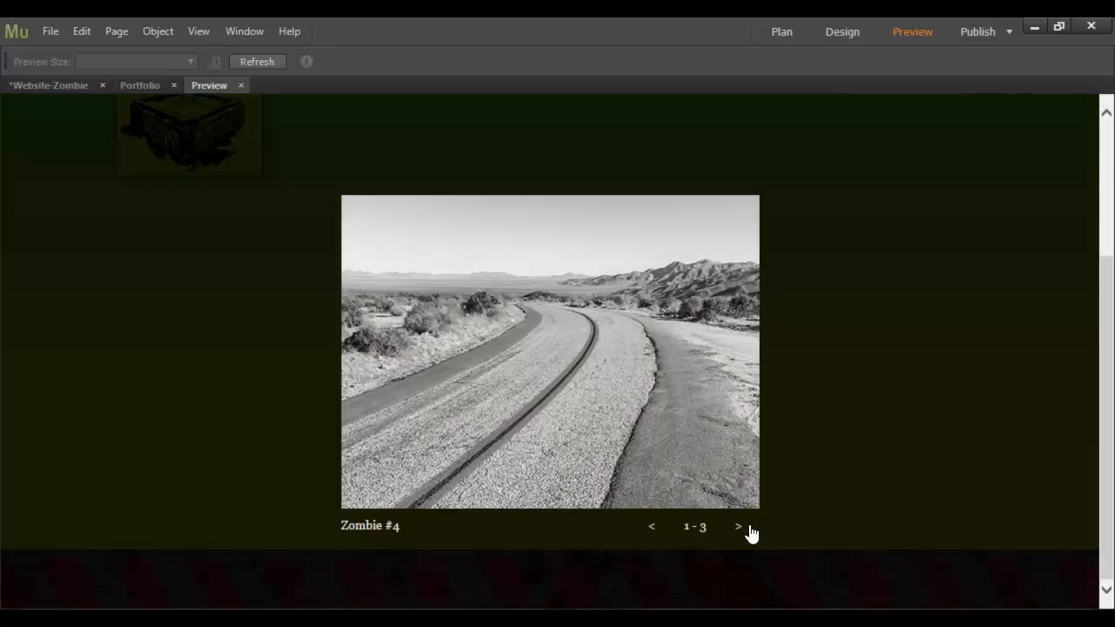
click(737, 529)
click(737, 529)
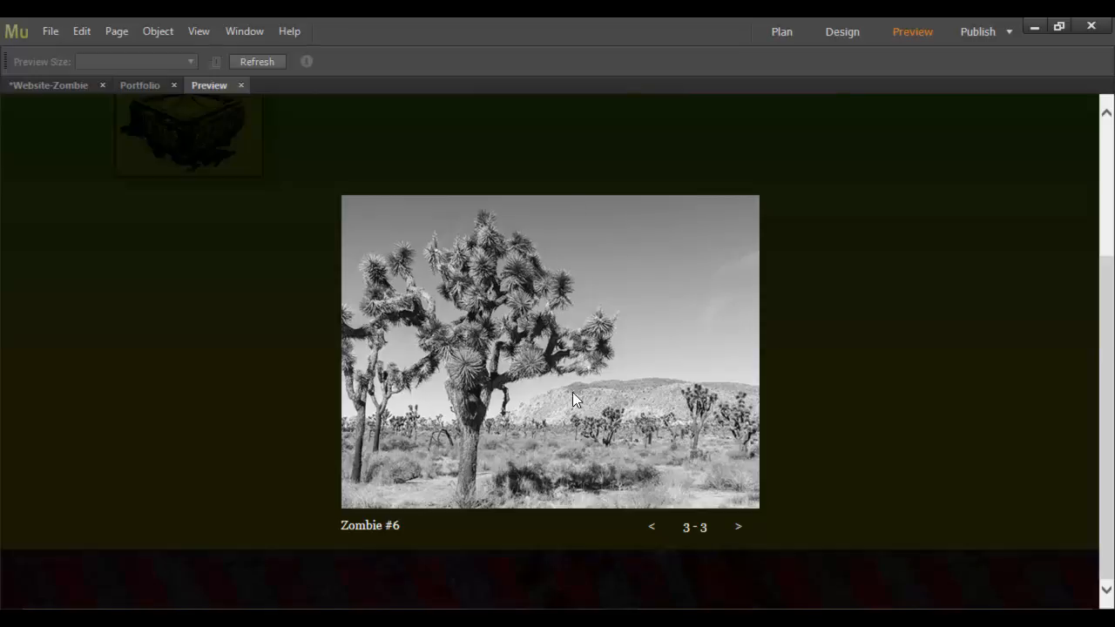
click(239, 86)
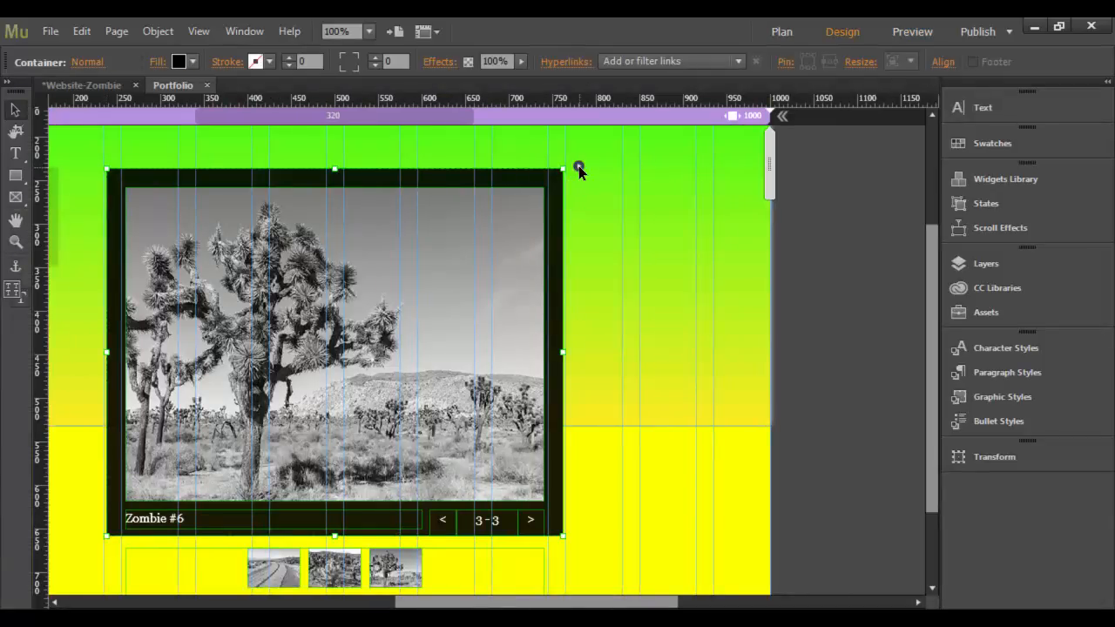
Add five full-figure zombie images from the images folder to the slideshow, including 1.jpg, 2.jpg, 3.jpg and 4.jpg.
click(578, 167)
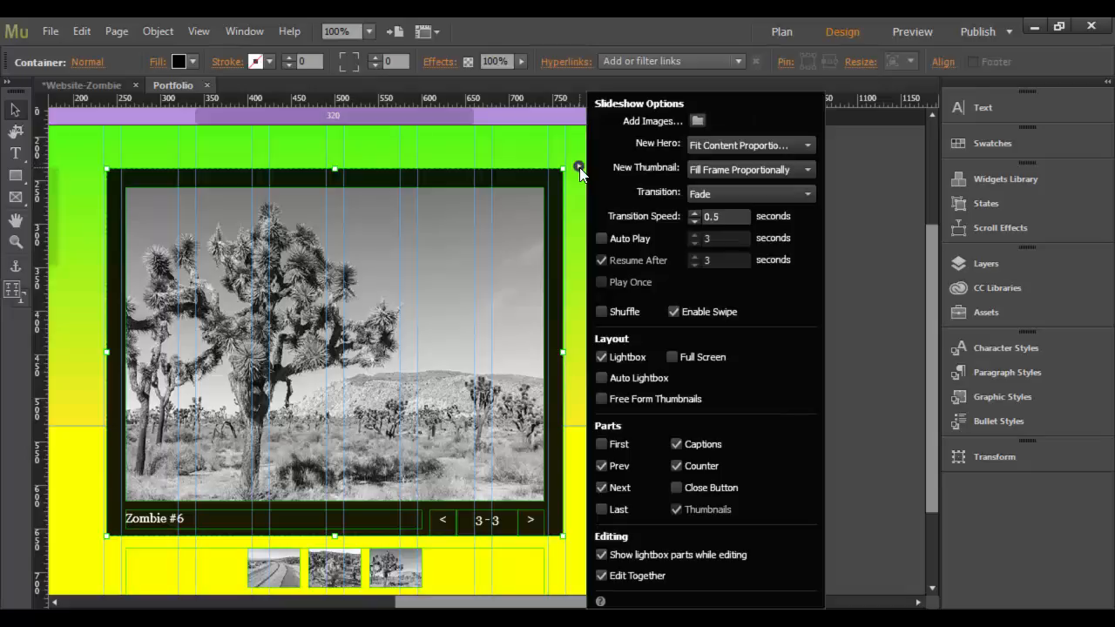
click(699, 120)
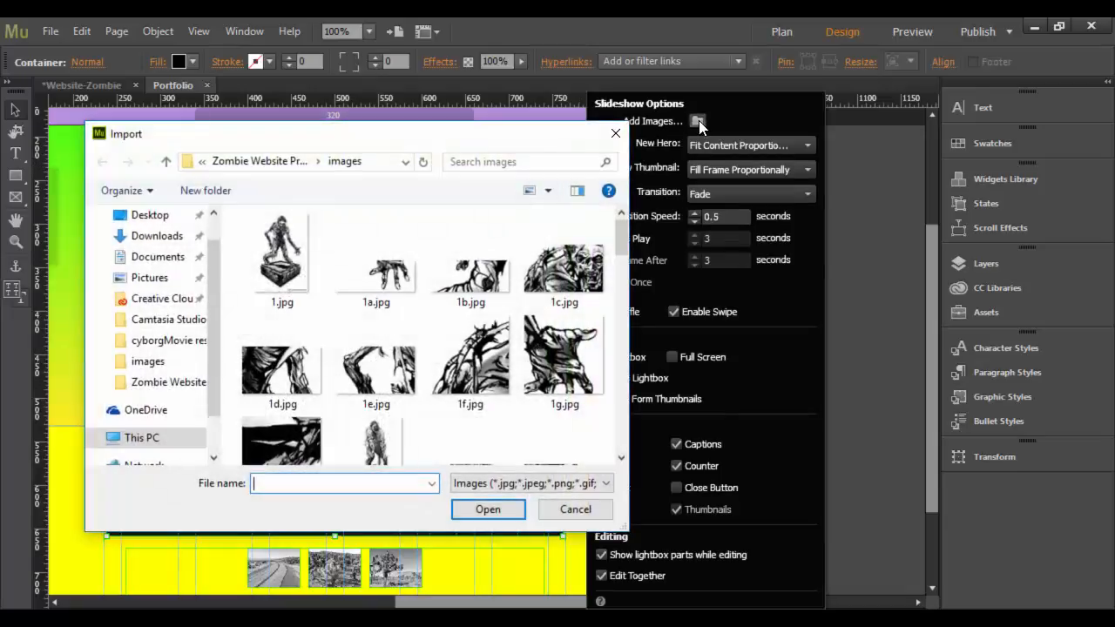
click(287, 272)
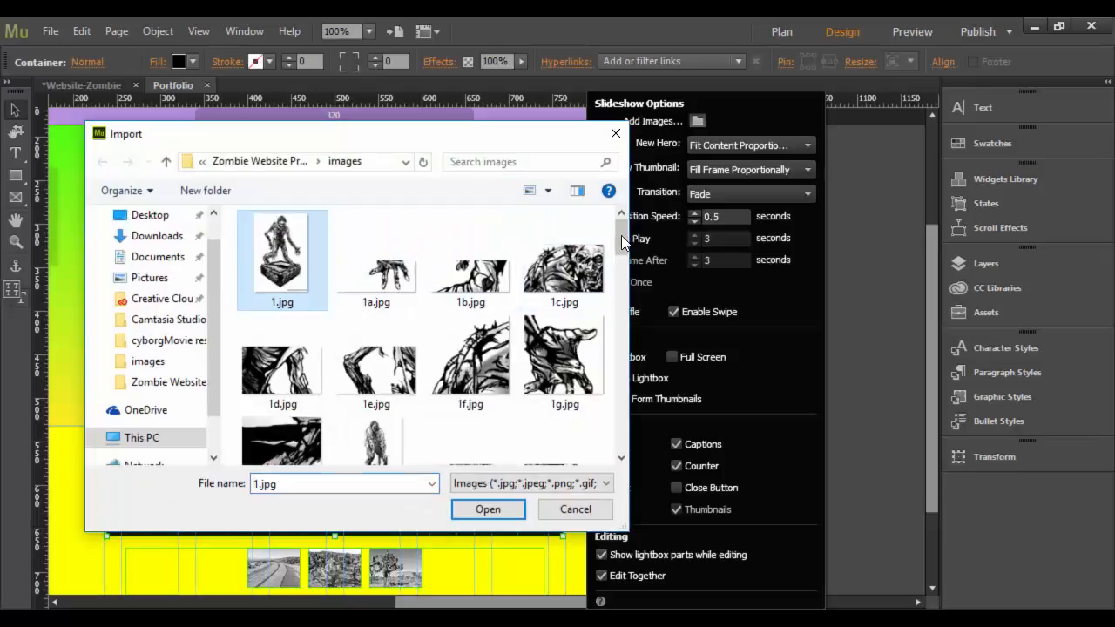
drag(621, 235, 621, 259)
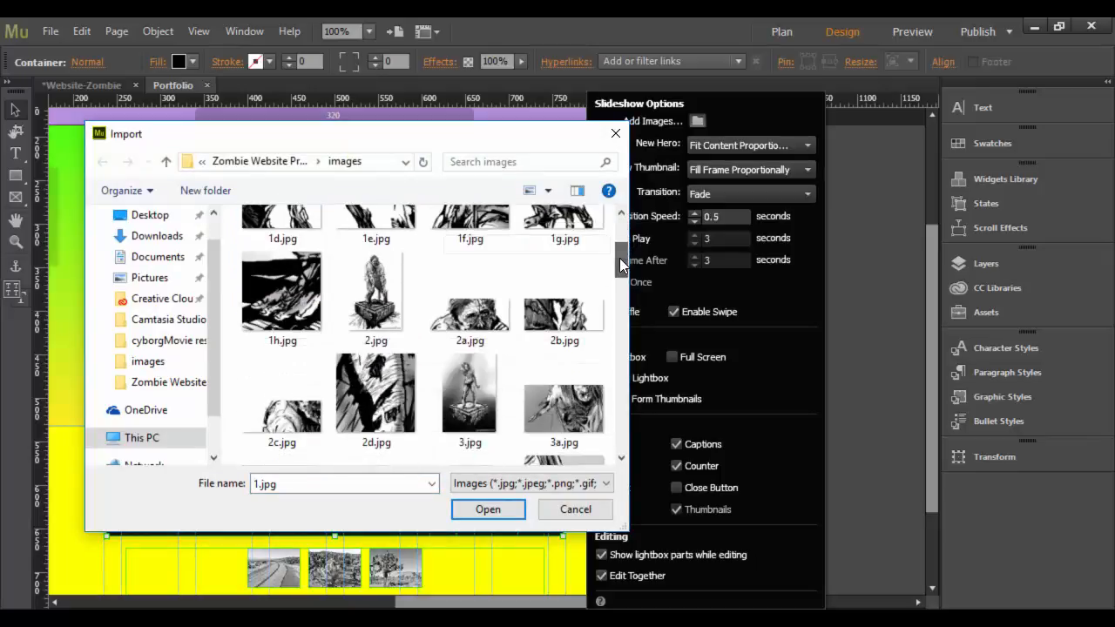
ctrl+click(396, 294)
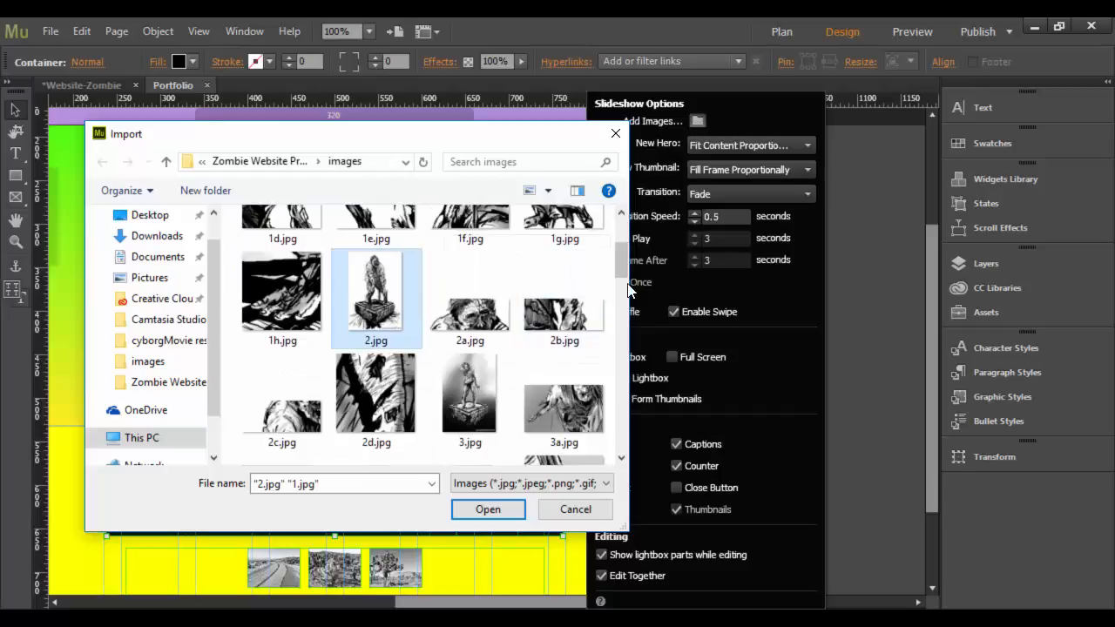
drag(624, 263, 623, 321)
ctrl+click(492, 262)
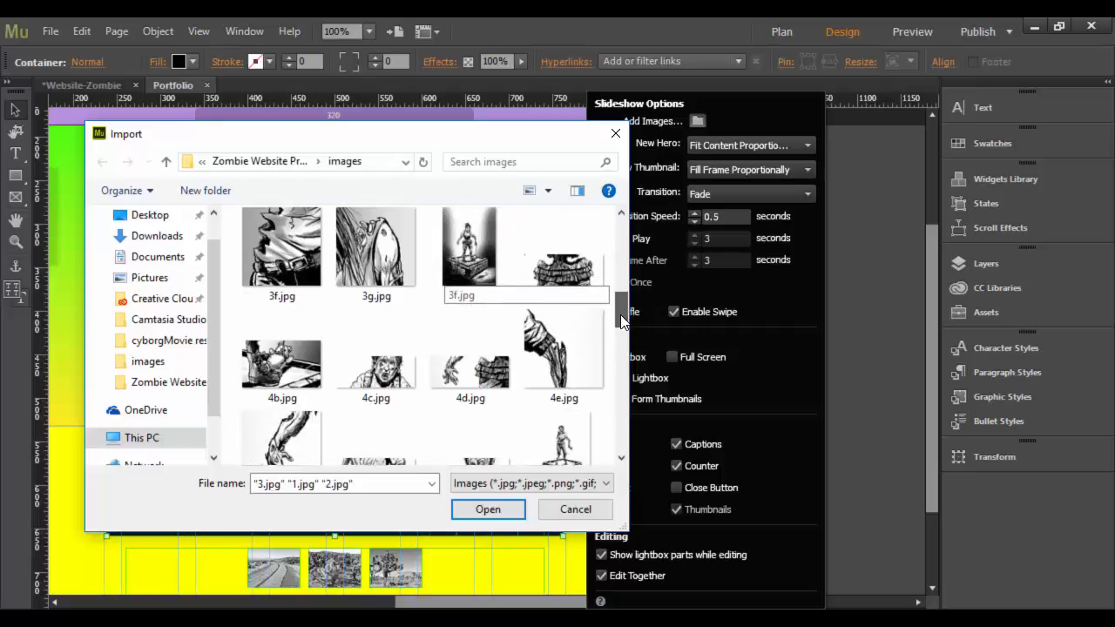
ctrl+click(484, 263)
drag(620, 328, 621, 352)
ctrl+click(281, 361)
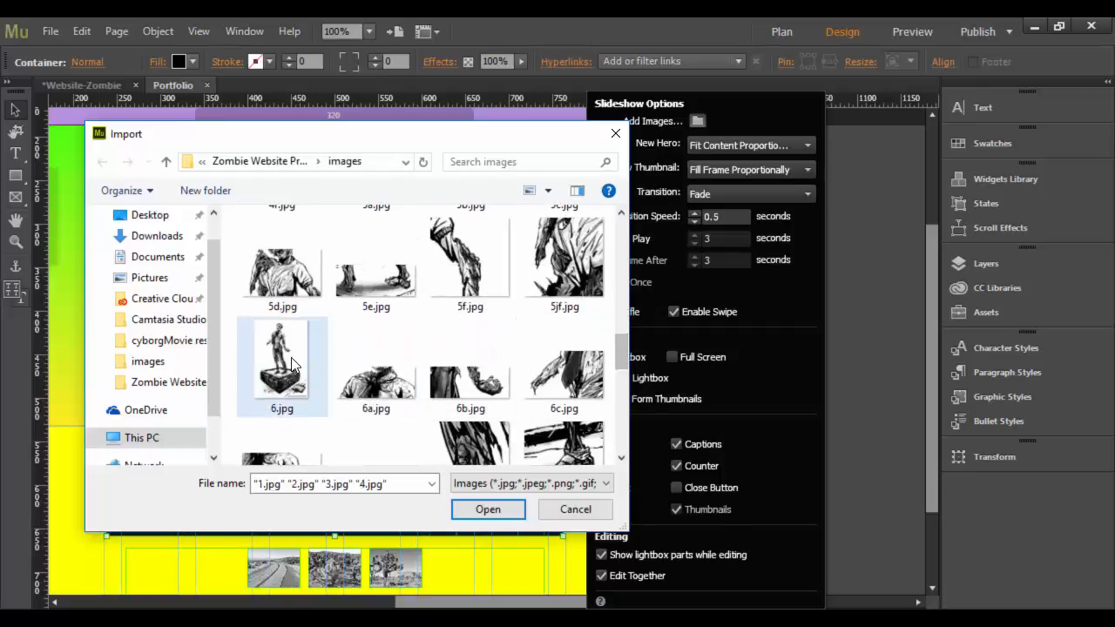
click(507, 512)
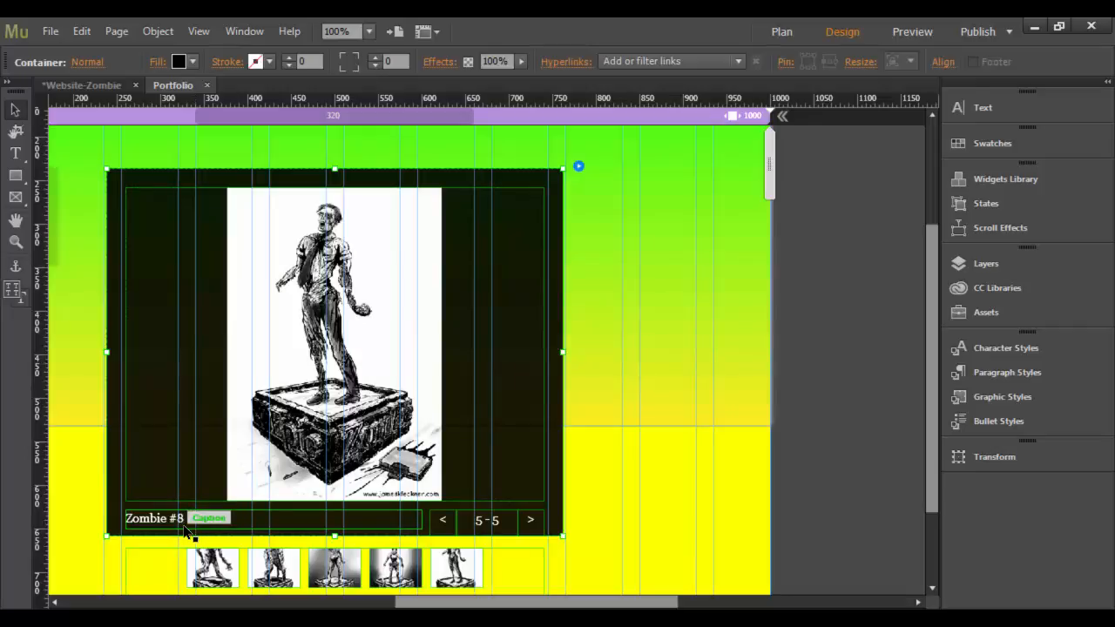
Page back to the first slide and forward to the last to review the imported zombie images and their captions.
click(442, 522)
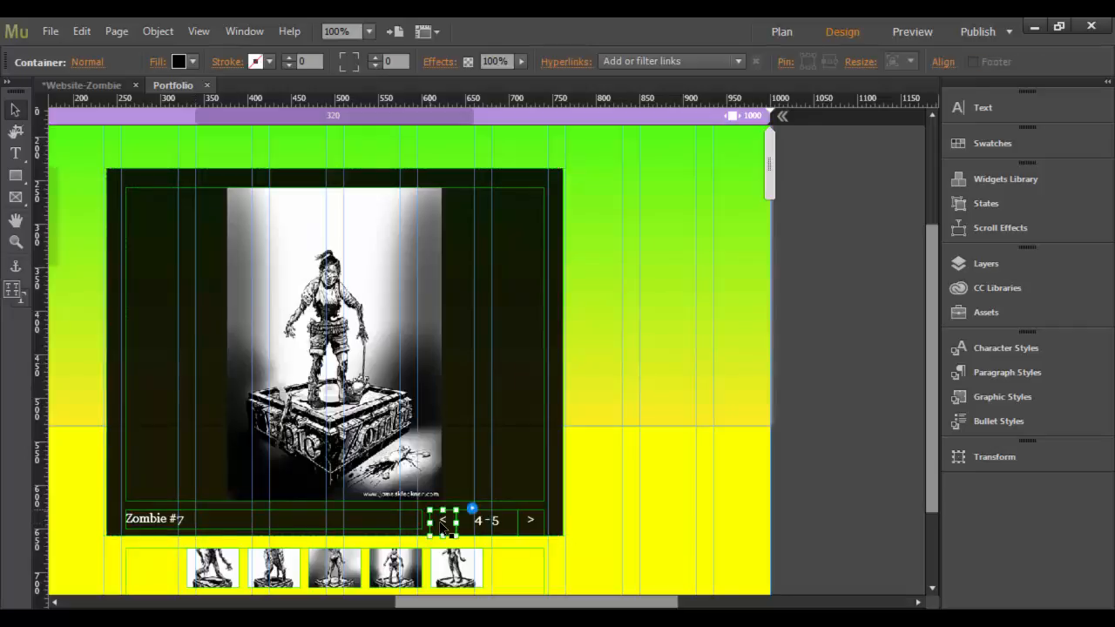
click(443, 522)
click(443, 523)
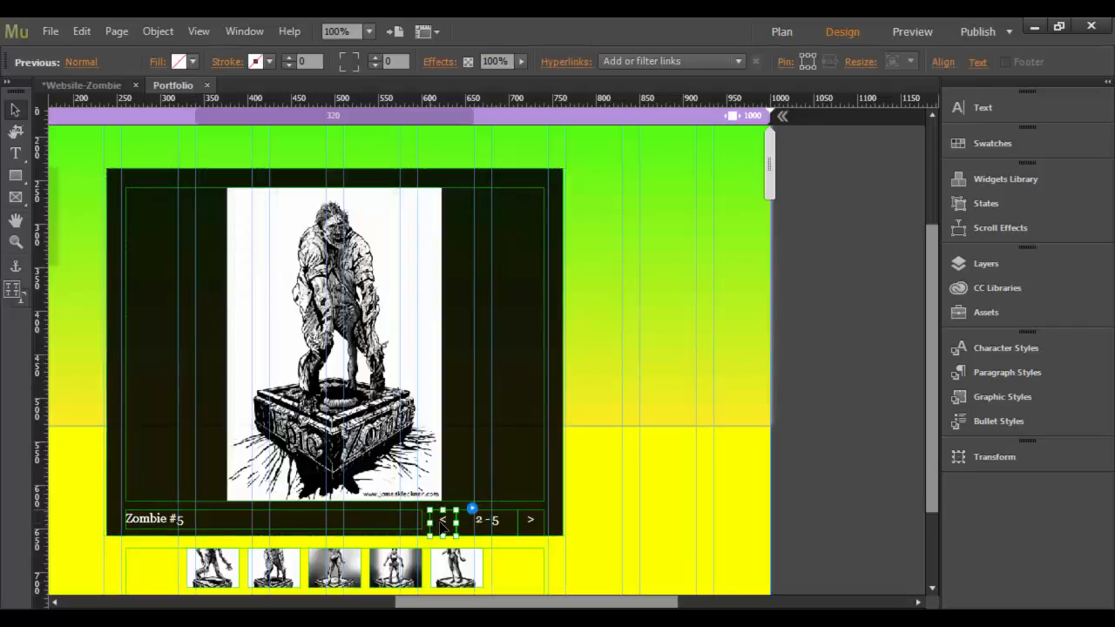
click(442, 523)
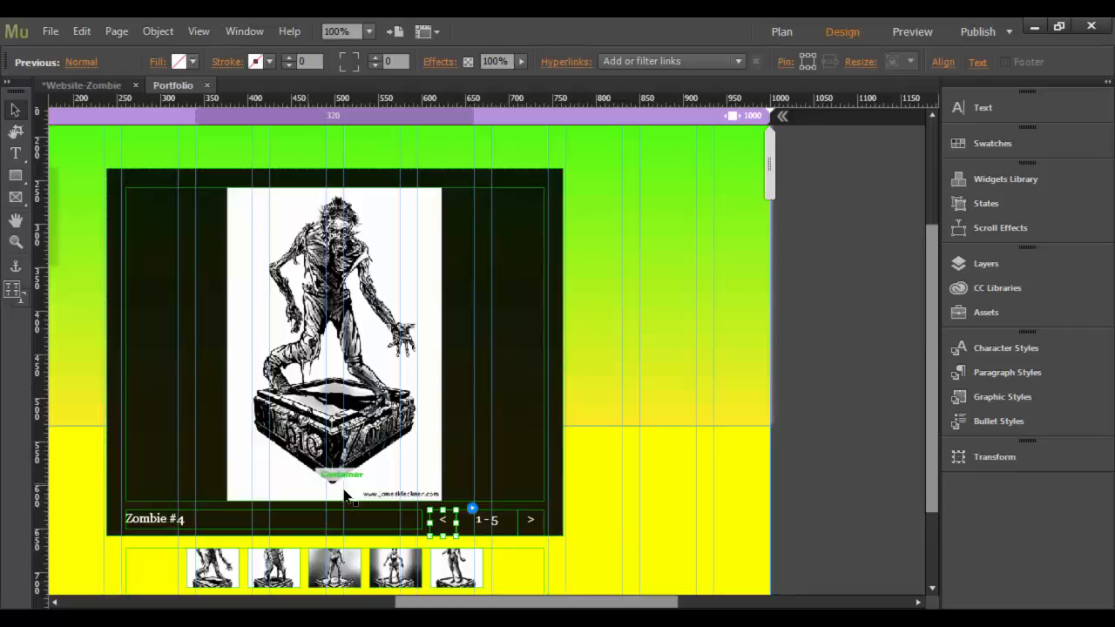
click(531, 520)
click(531, 523)
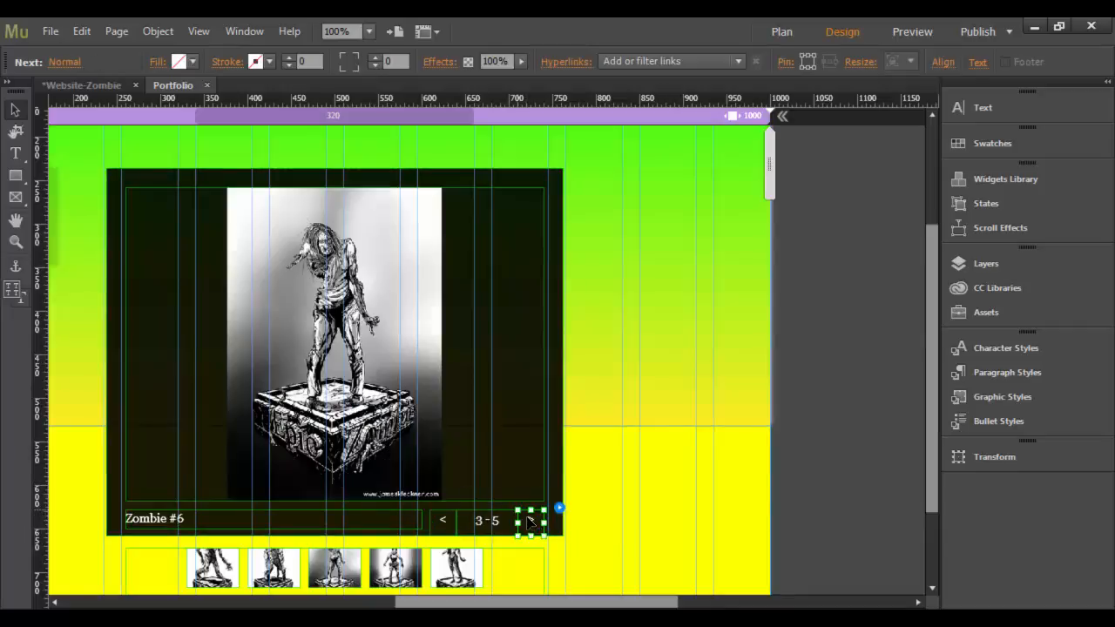
double_click(531, 523)
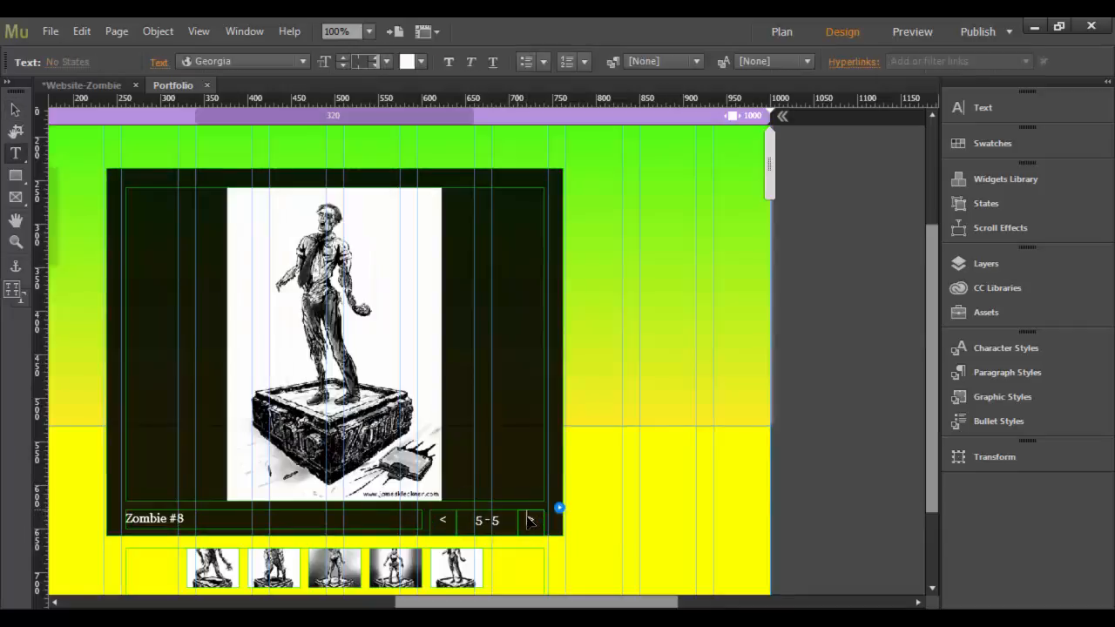
Preview the page again, open the first zombie thumbnail in the lightbox, cycle through the five slides, and close the preview.
click(910, 30)
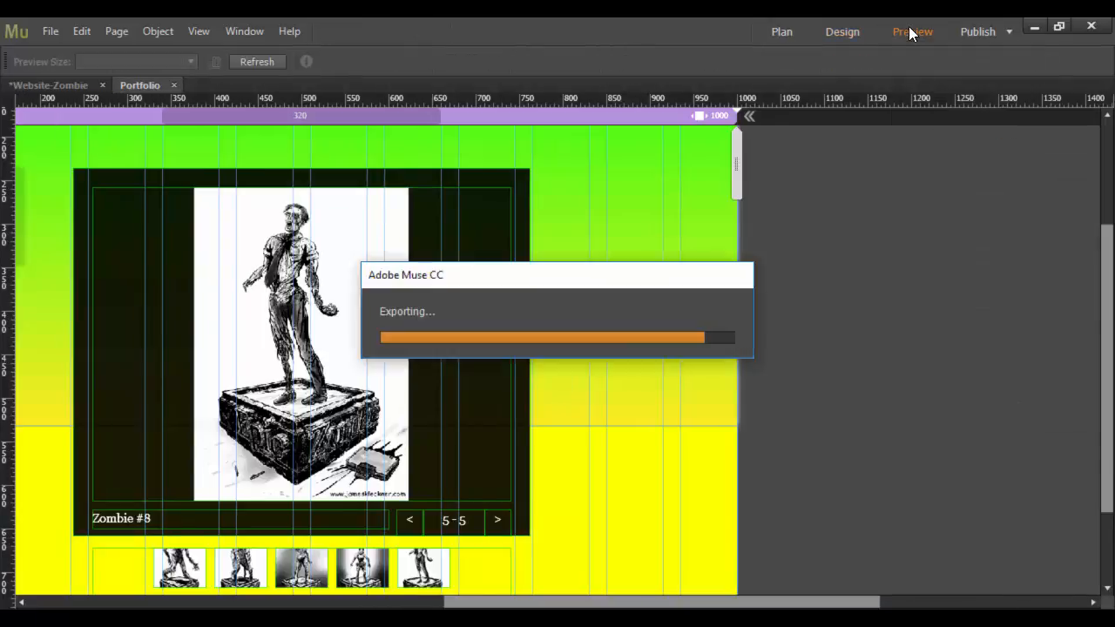
scroll(623, 362, down, 3)
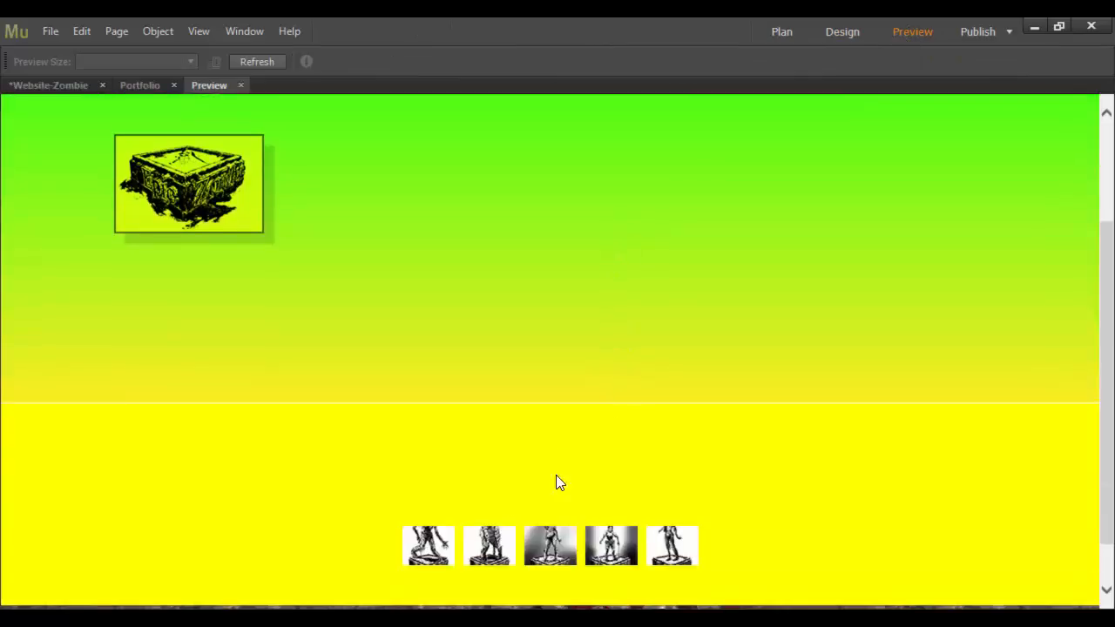
click(440, 556)
click(441, 556)
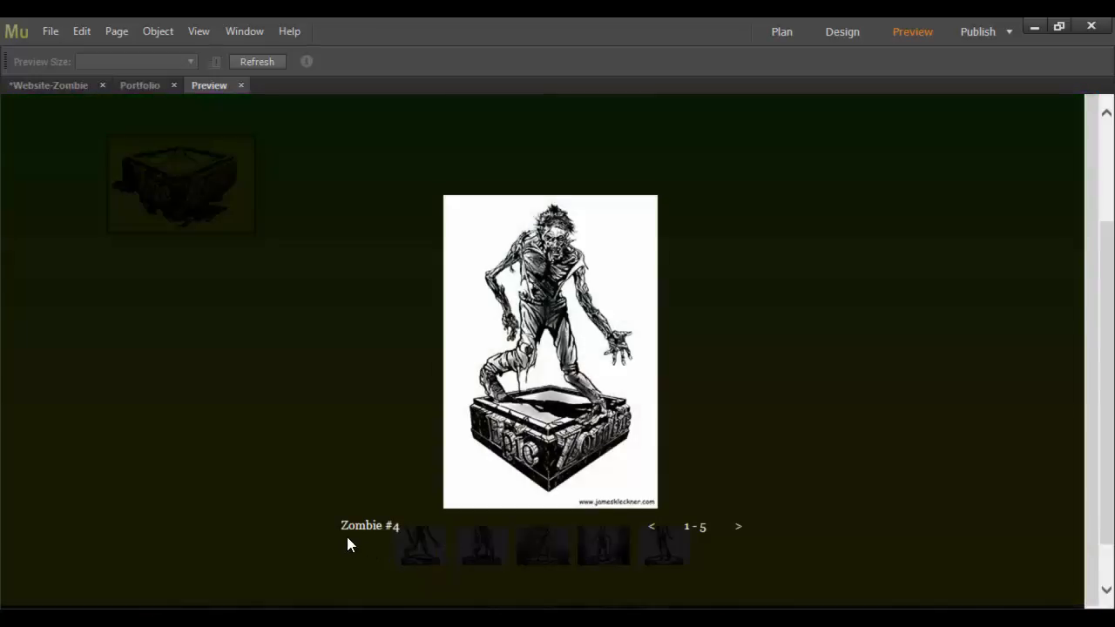
click(740, 533)
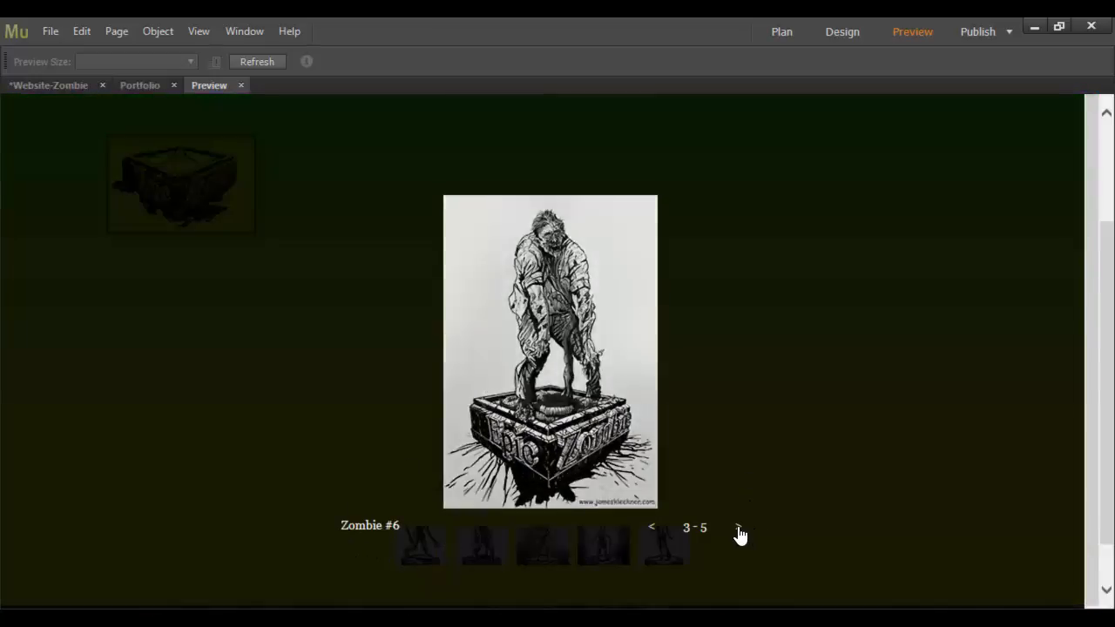
click(740, 533)
click(739, 533)
click(740, 533)
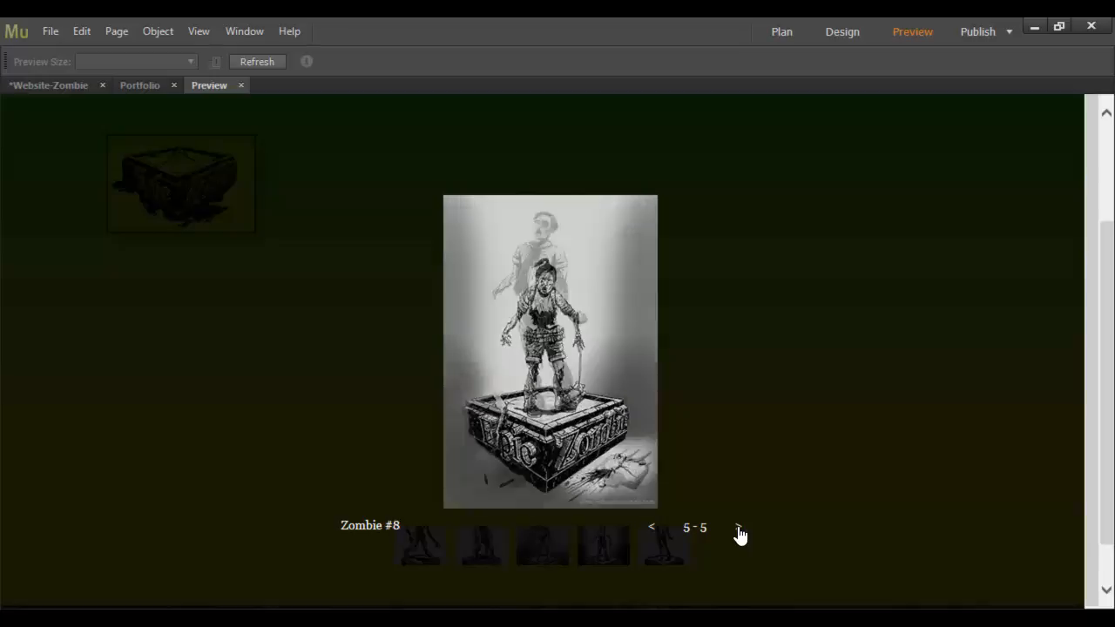
click(740, 533)
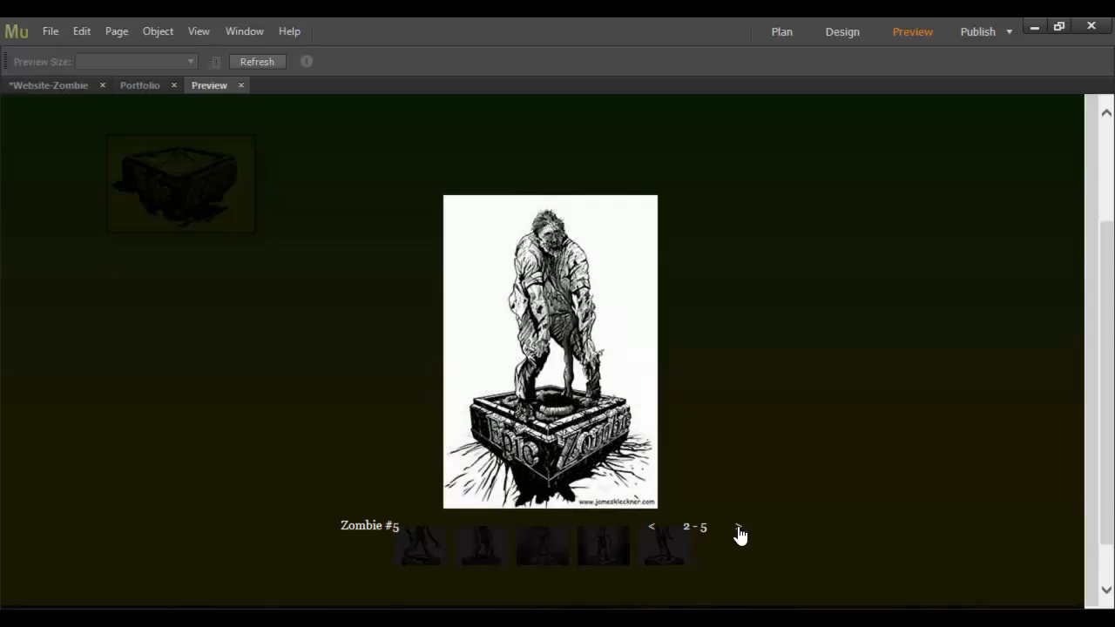
click(739, 533)
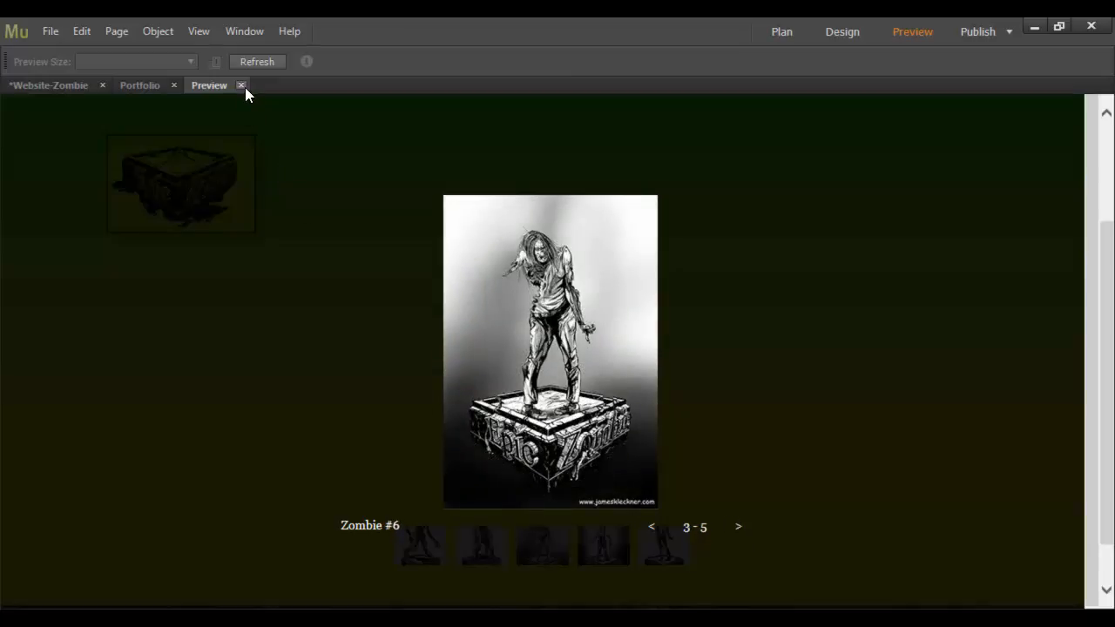
click(240, 86)
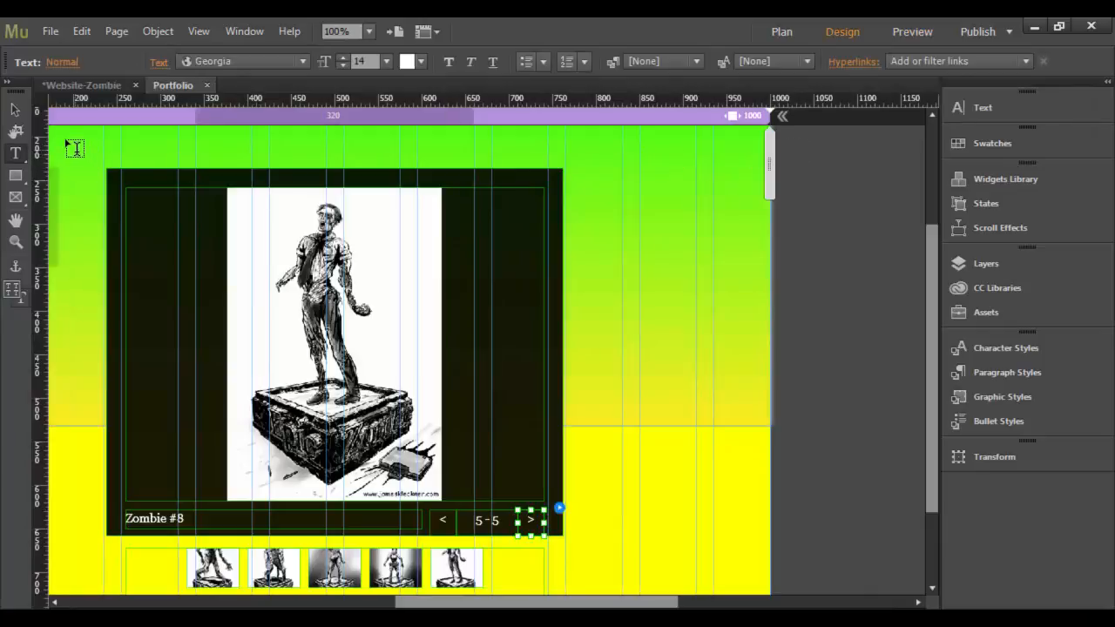
Enable the Full Screen layout for the lightbox slideshow in its options and close them.
click(12, 111)
click(511, 174)
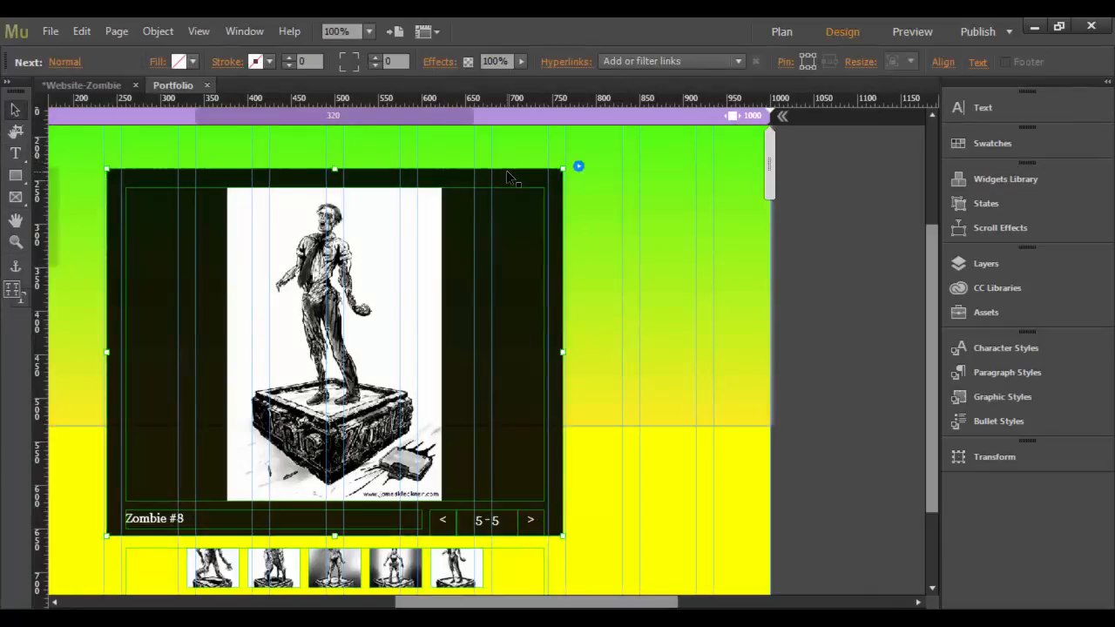
click(579, 167)
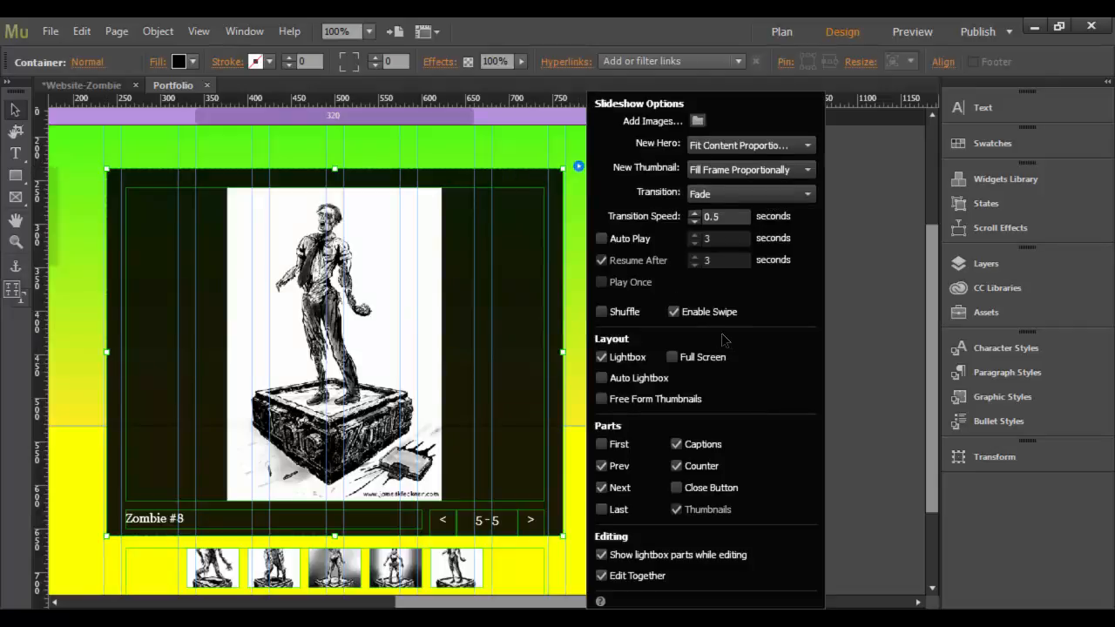
click(673, 358)
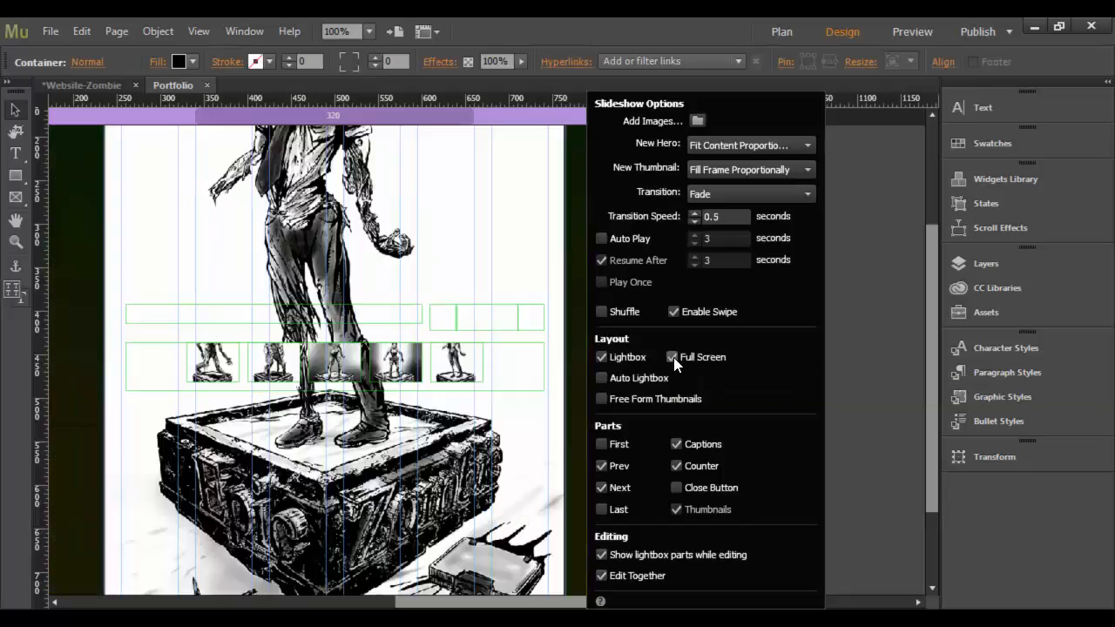
click(852, 236)
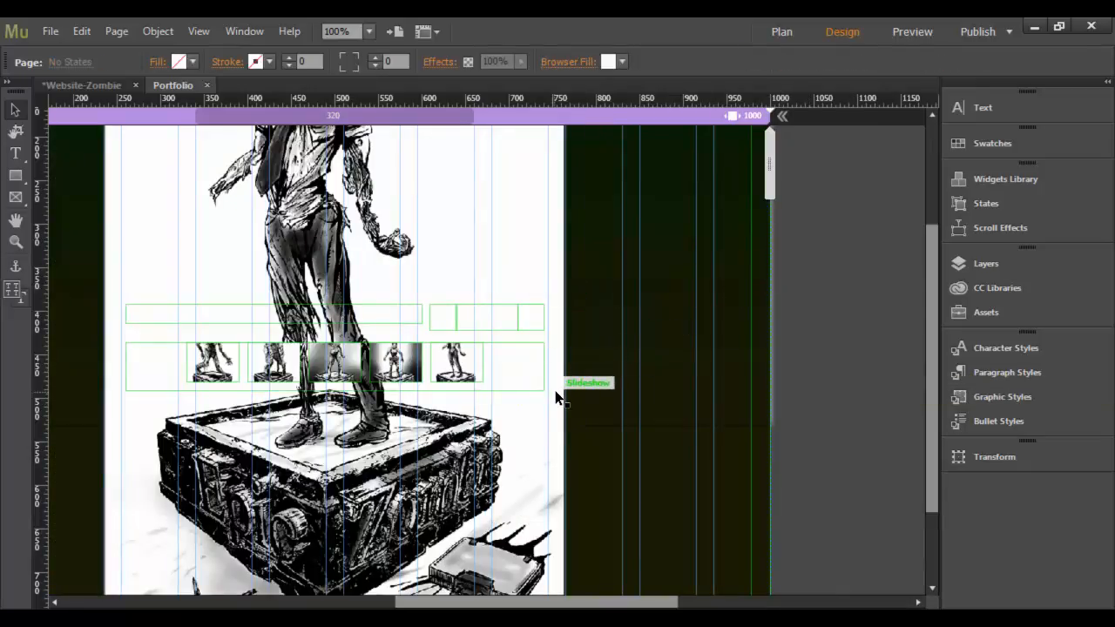
Shrink the slideshow's hero image frame and move it to the middle of the page, between the header and footer.
key(ctrl+minus)
key(ctrl+minus)
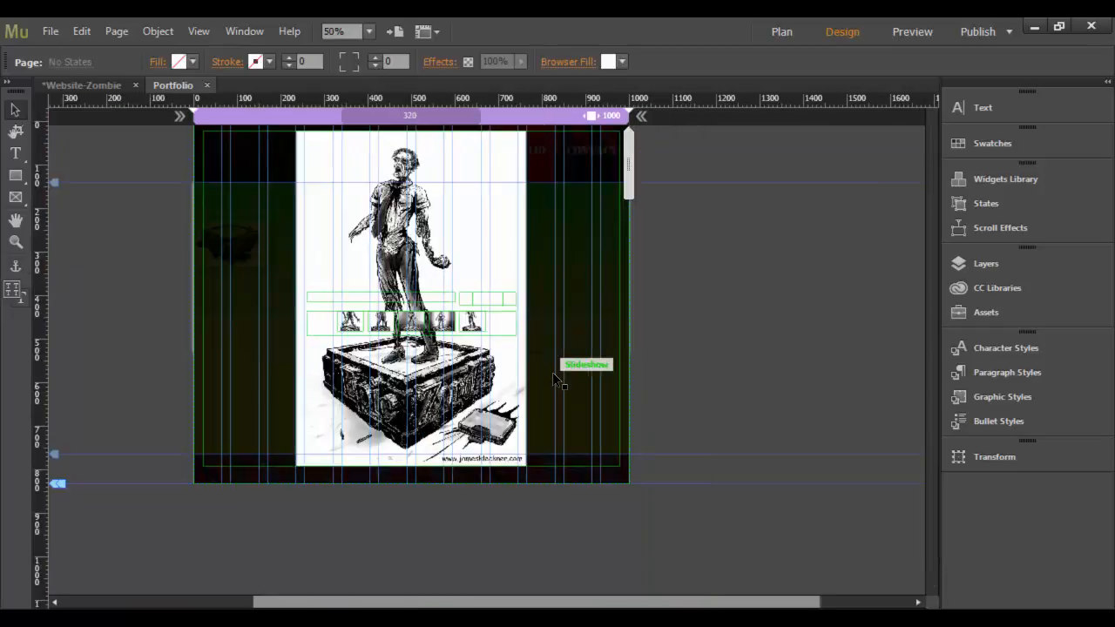
click(562, 407)
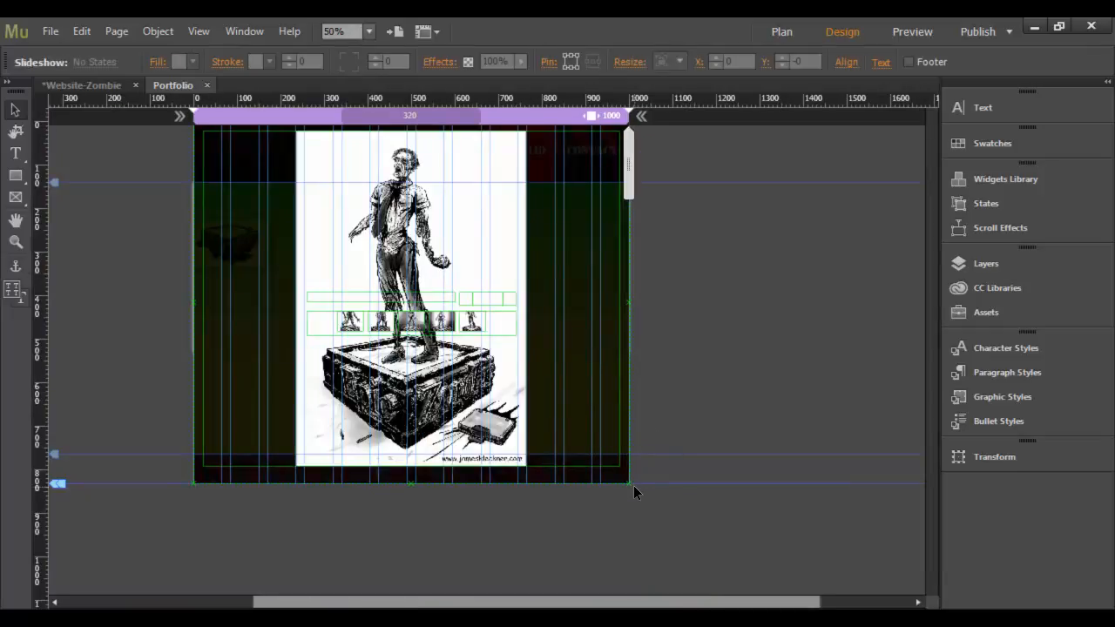
click(625, 477)
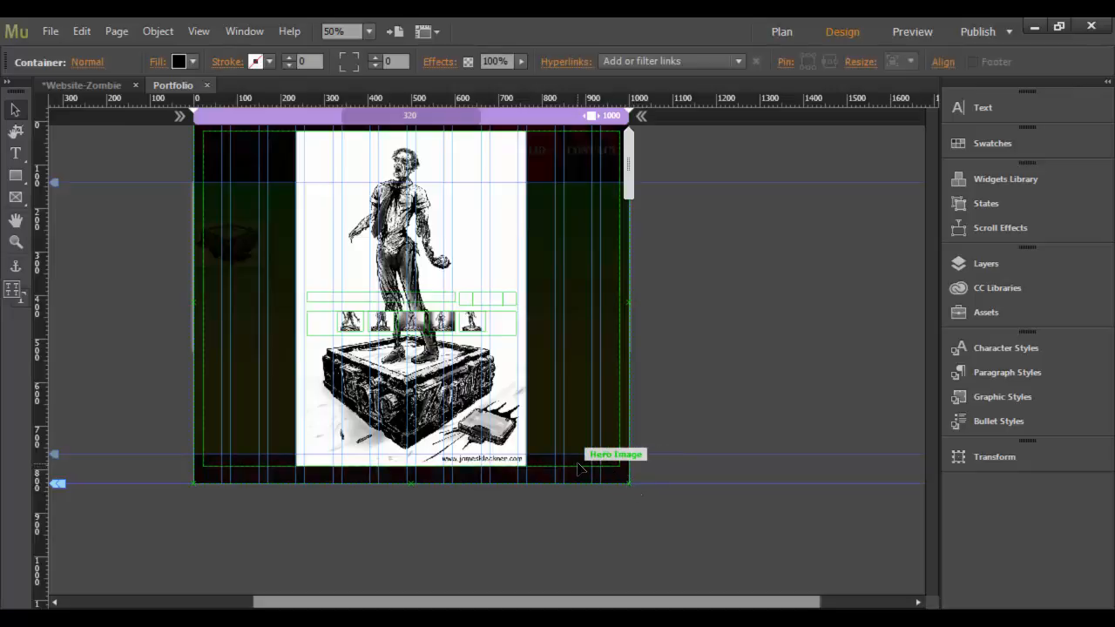
click(578, 468)
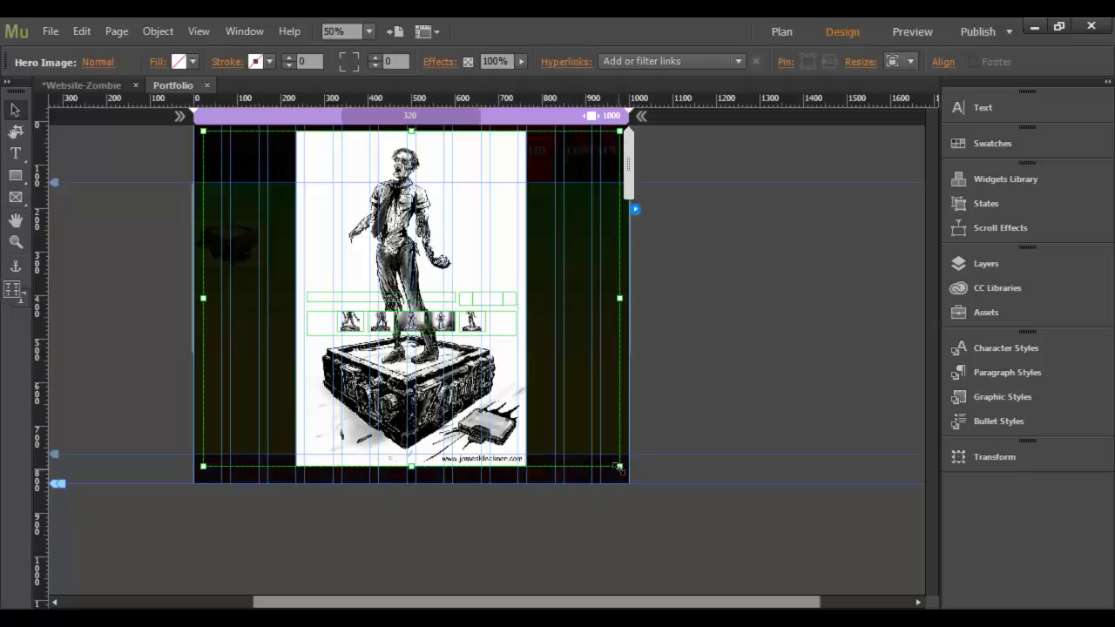
drag(617, 468, 485, 380)
drag(398, 212, 482, 279)
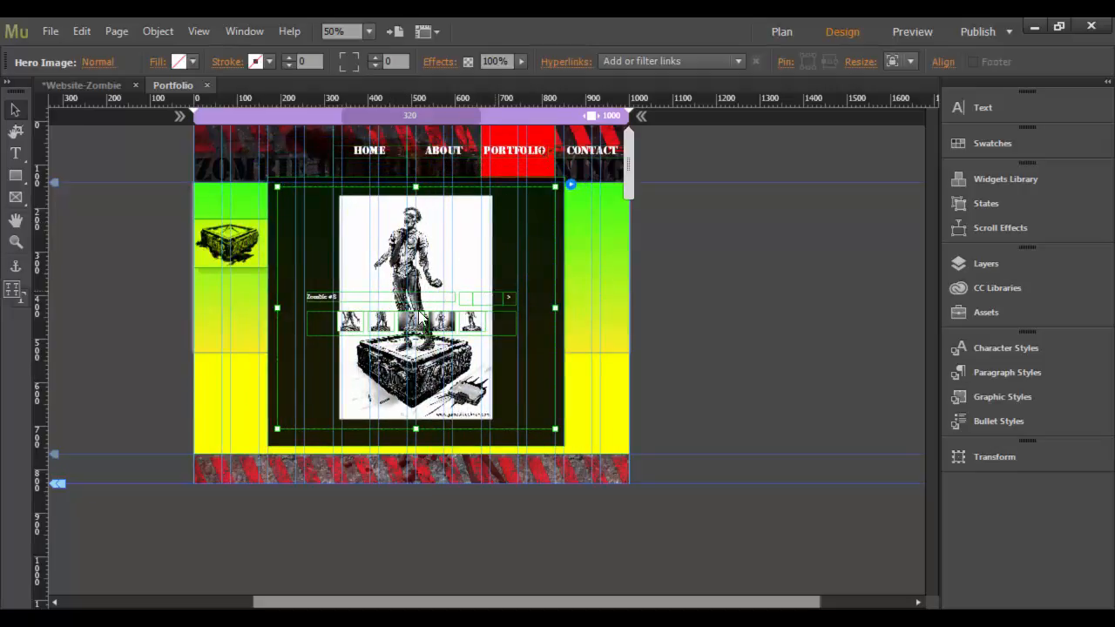
Preview the page, open the first zombie thumbnail in the lightbox, page through the slides, and close the preview.
click(923, 35)
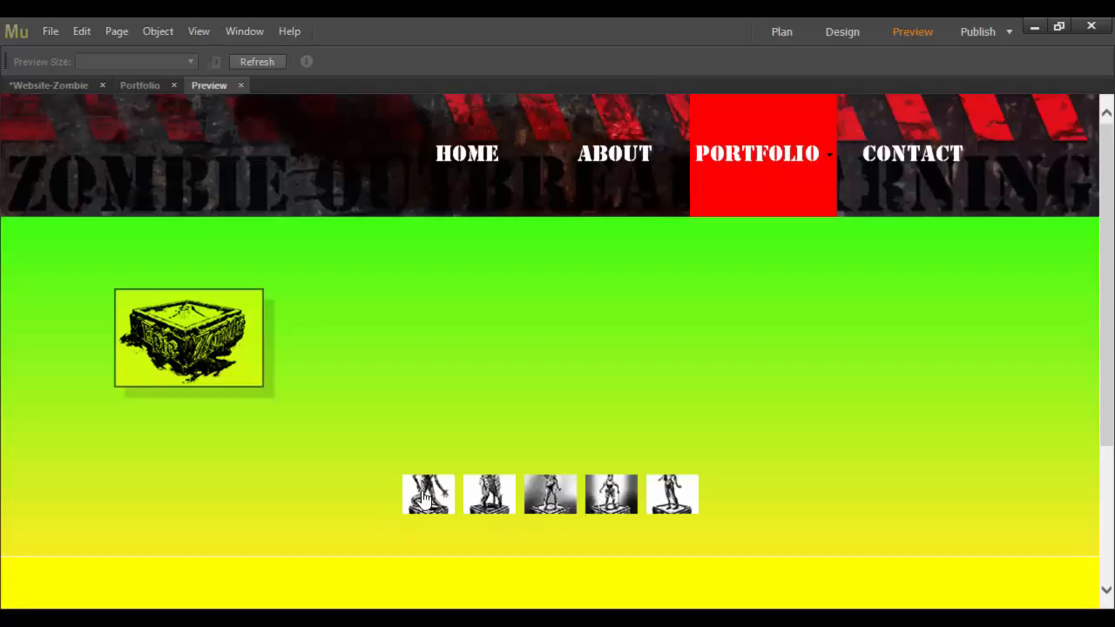
click(424, 498)
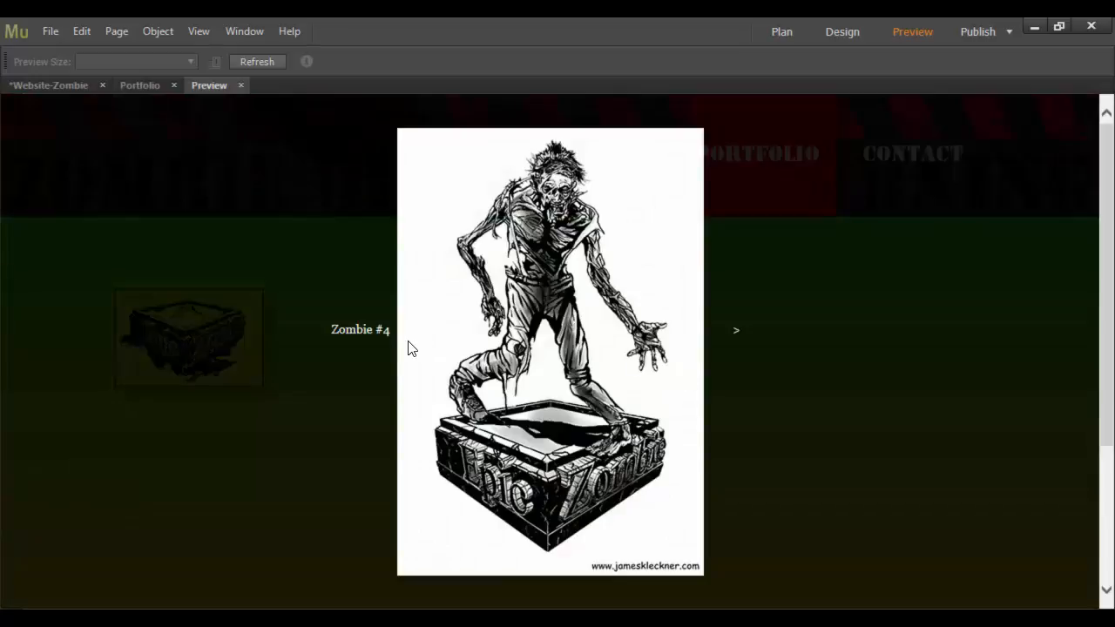
click(740, 334)
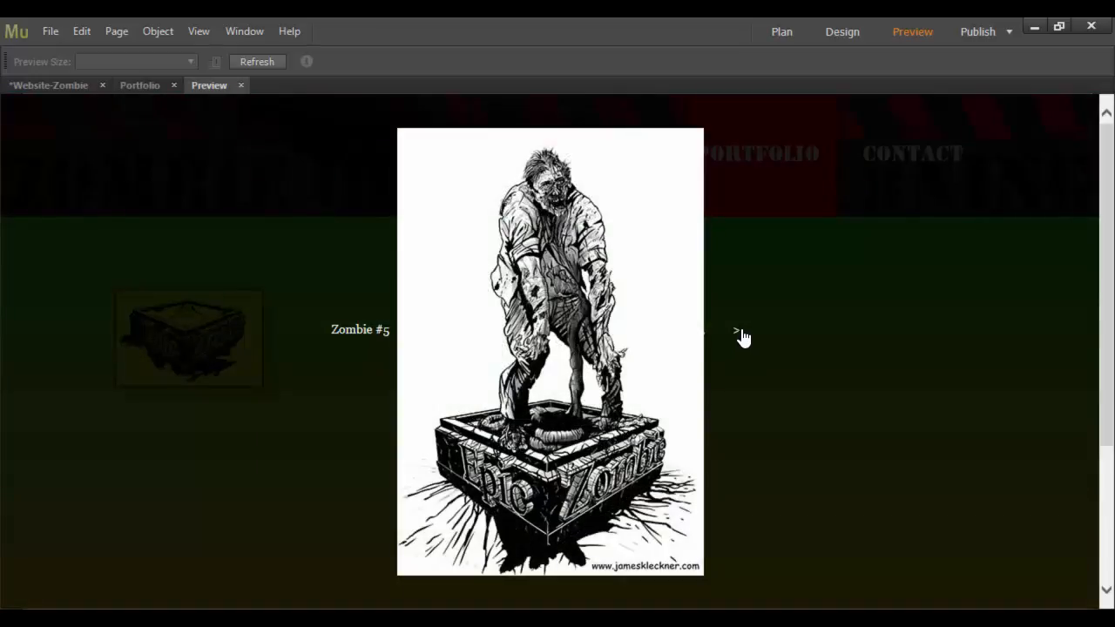
click(740, 334)
click(740, 334)
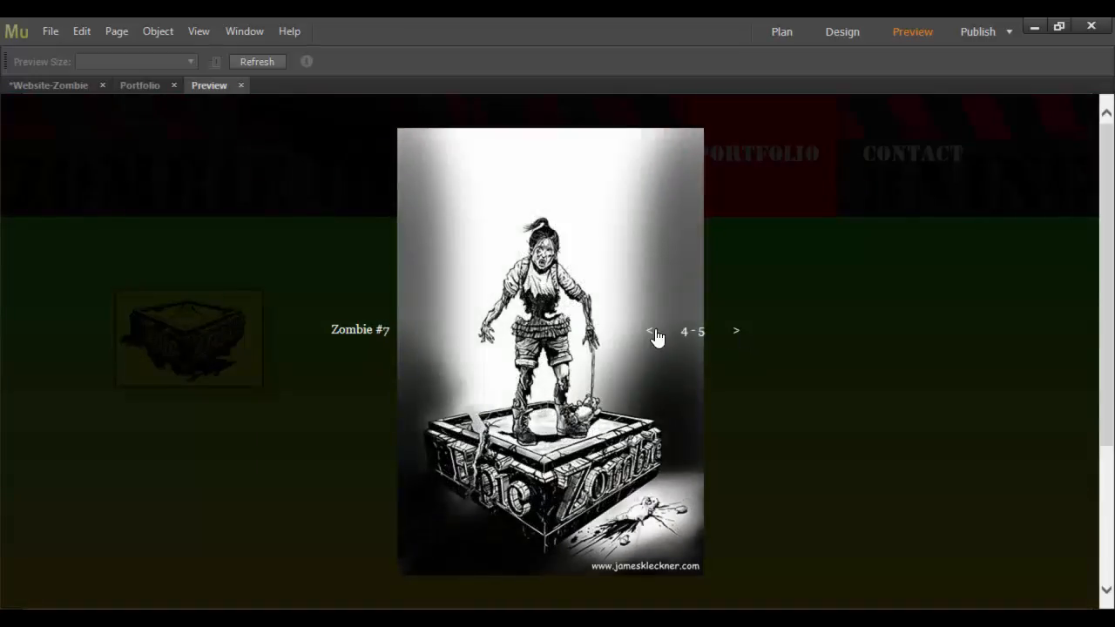
click(739, 336)
click(736, 336)
click(737, 336)
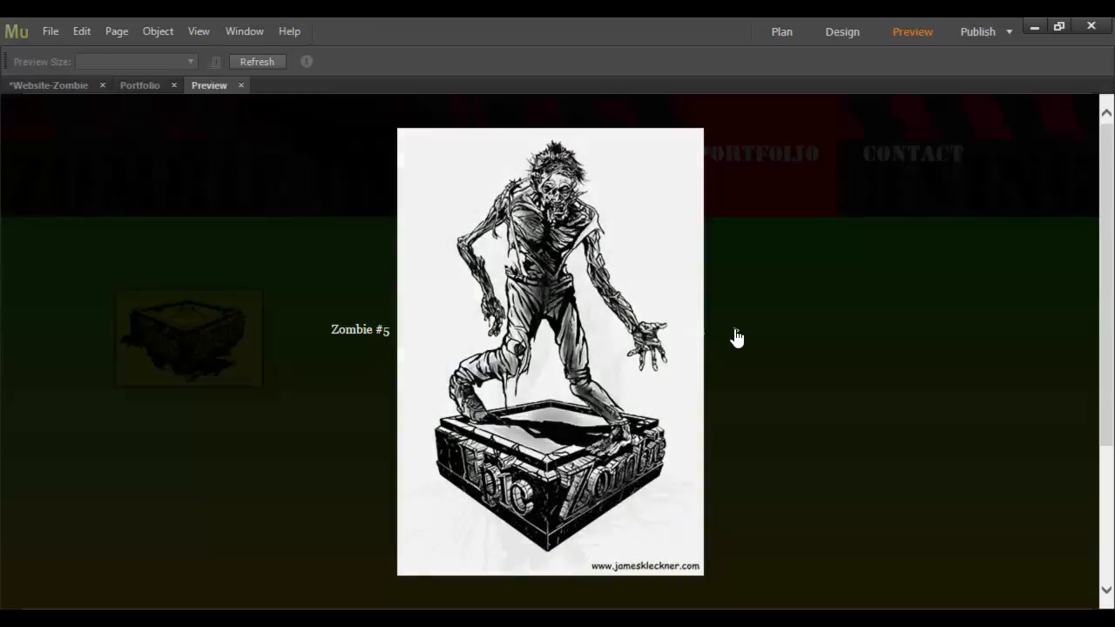
click(736, 336)
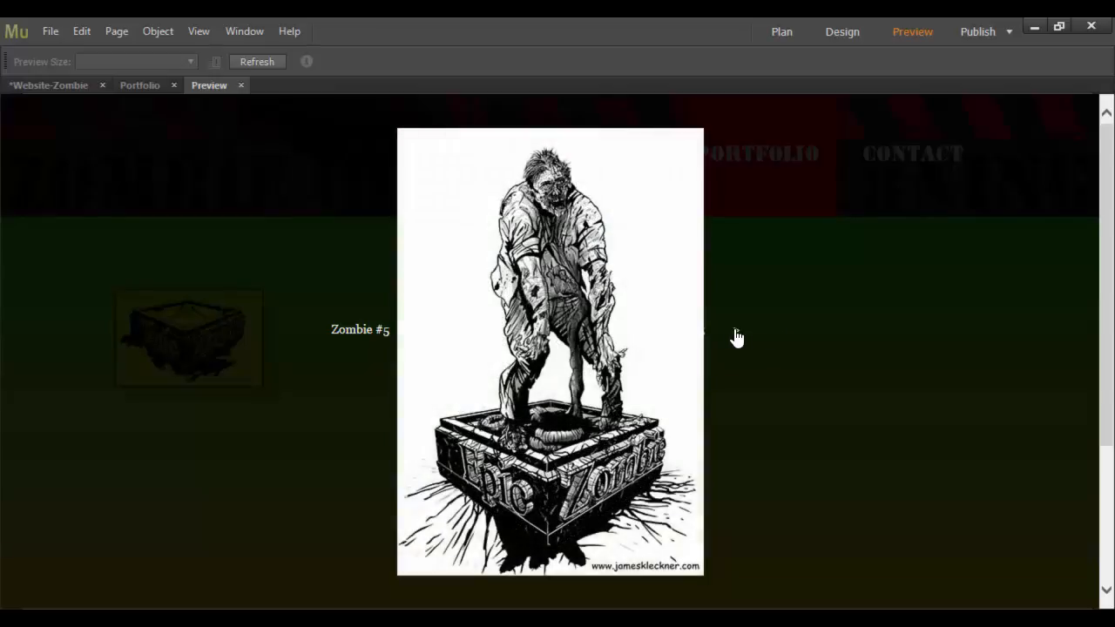
click(243, 84)
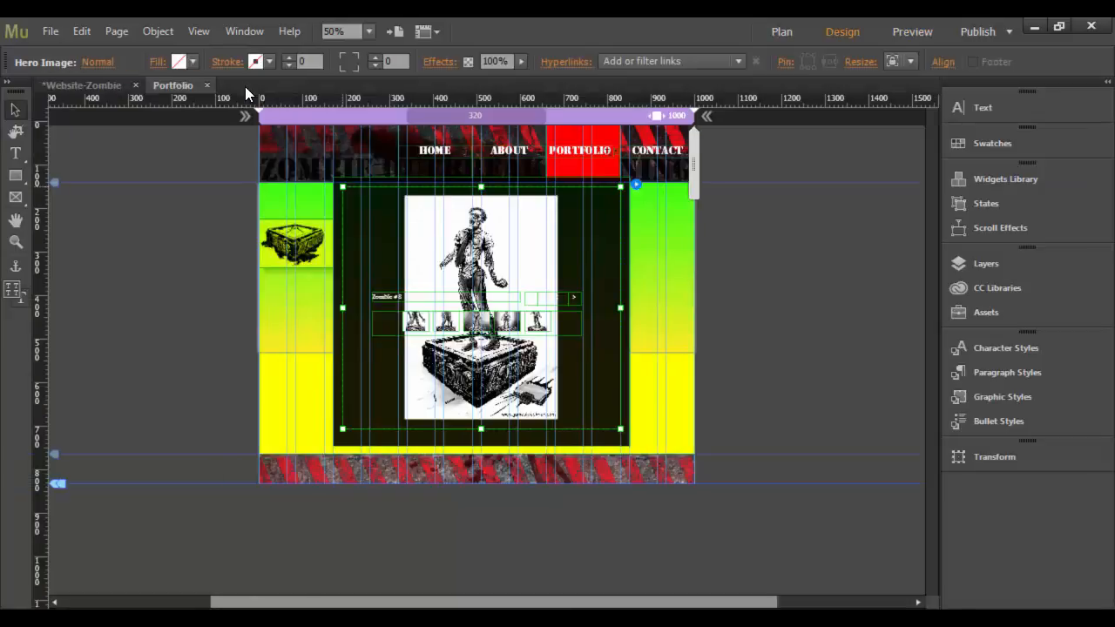
Select the previous arrow, counter and next arrow together and nudge them right until they clear the hero image.
click(538, 302)
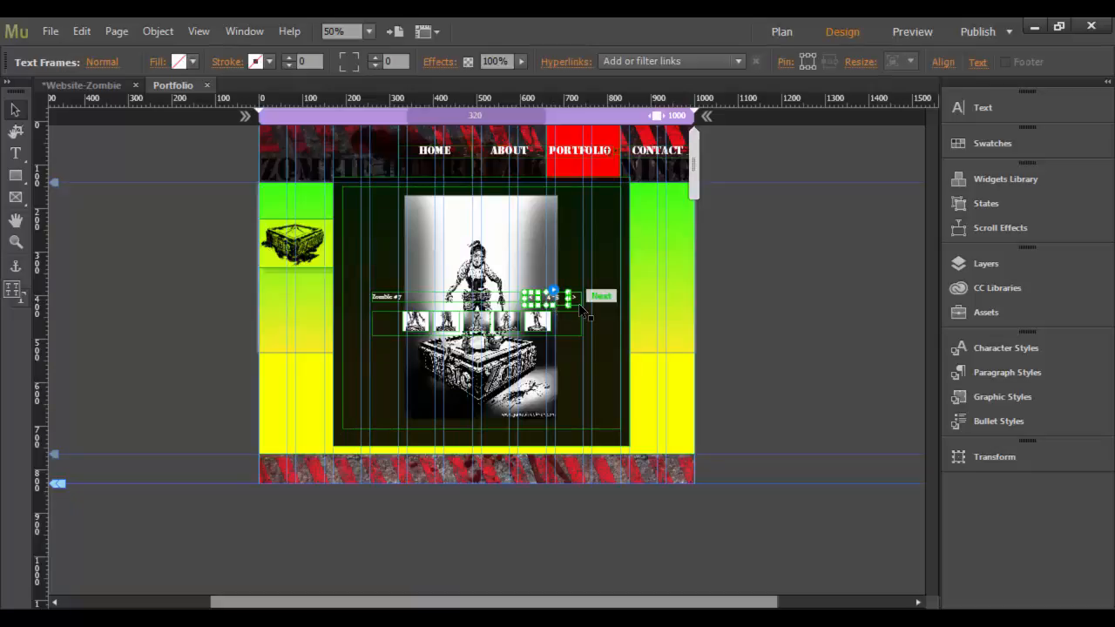
click(579, 305)
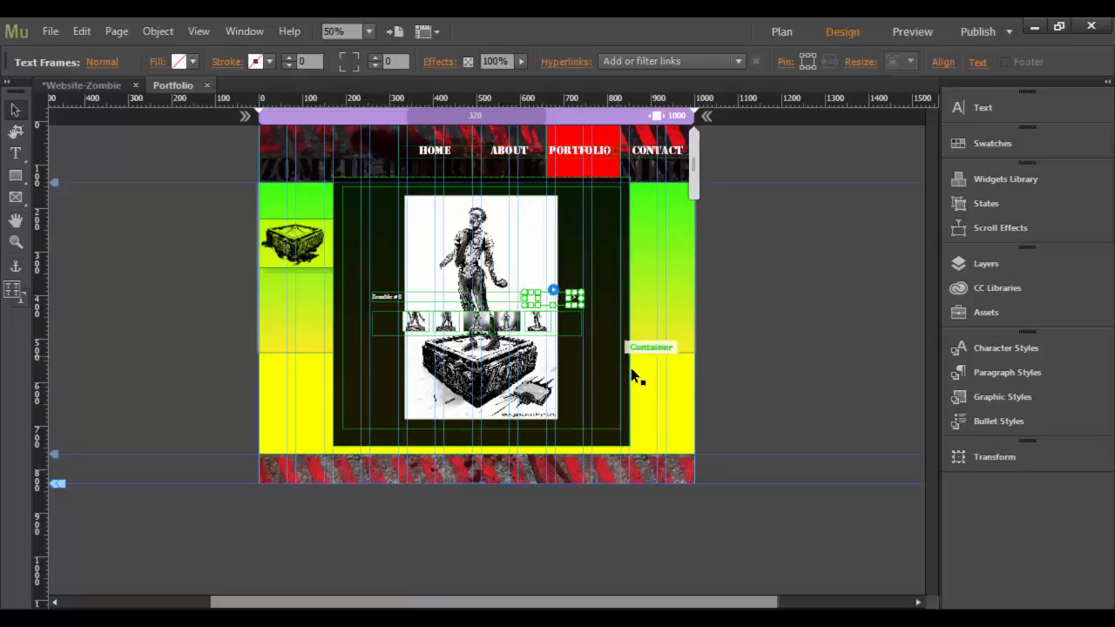
key(shift+Right)
key(shift+Right)
key(shift+Right)
key(shift+Right)
key(shift+Right)
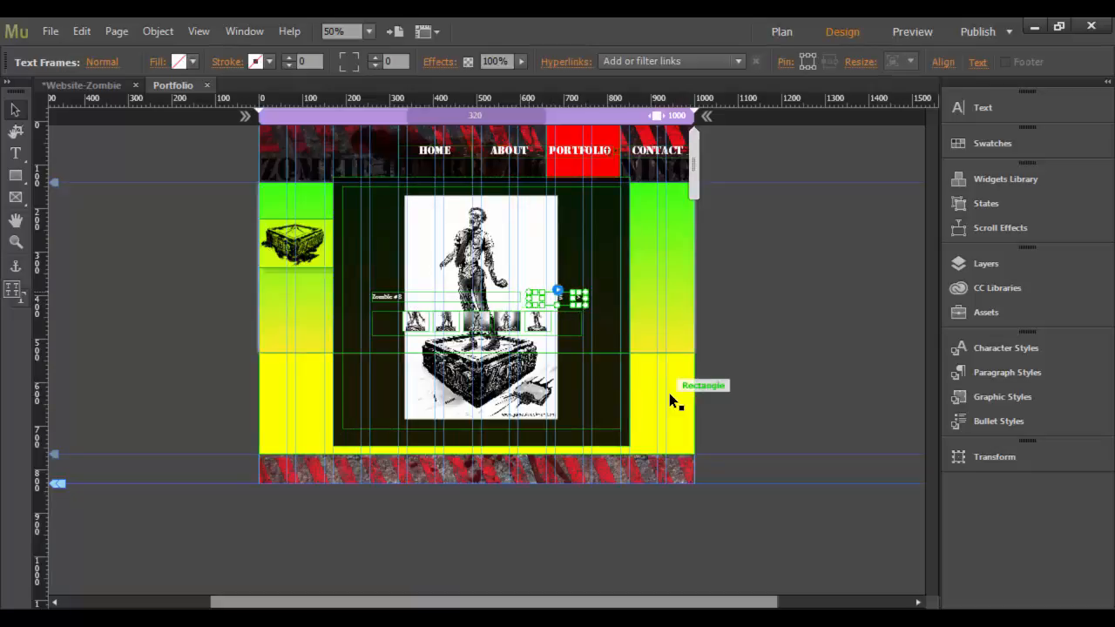
key(shift+Right)
key(shift+Right)
key(shift+Right)
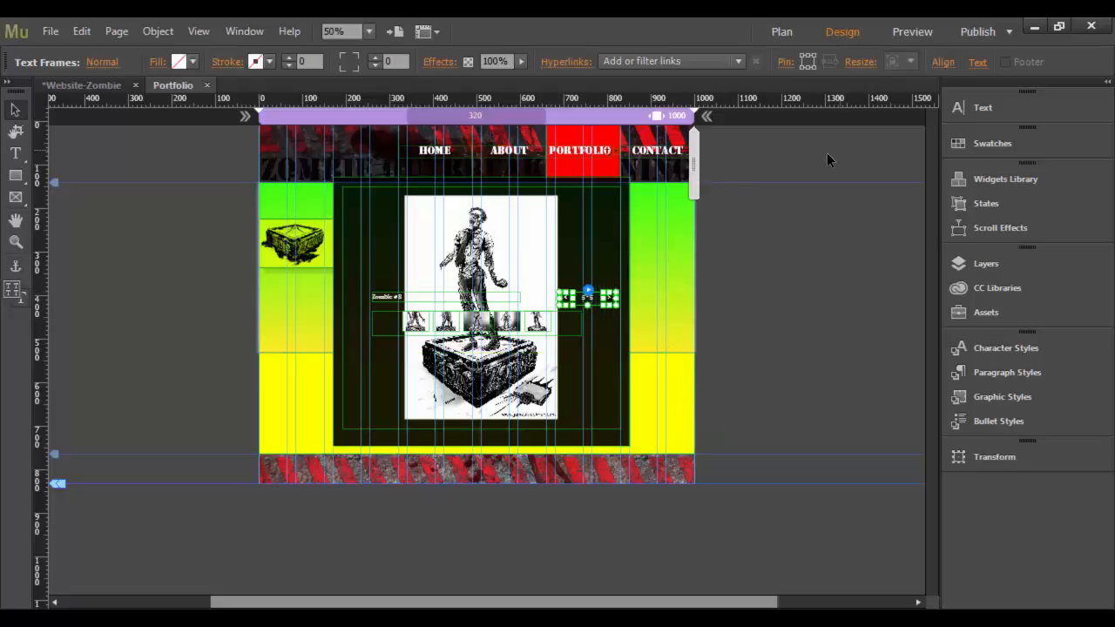
Preview the page again, open the third zombie thumbnail in the lightbox, cycle through the slides, and close the preview.
click(912, 31)
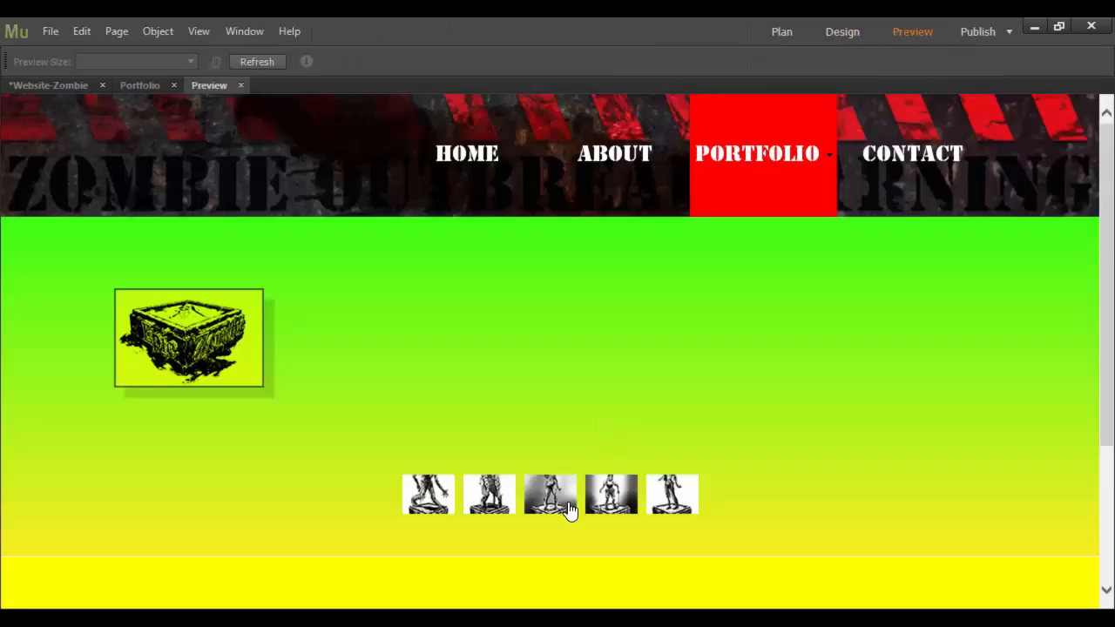
click(568, 510)
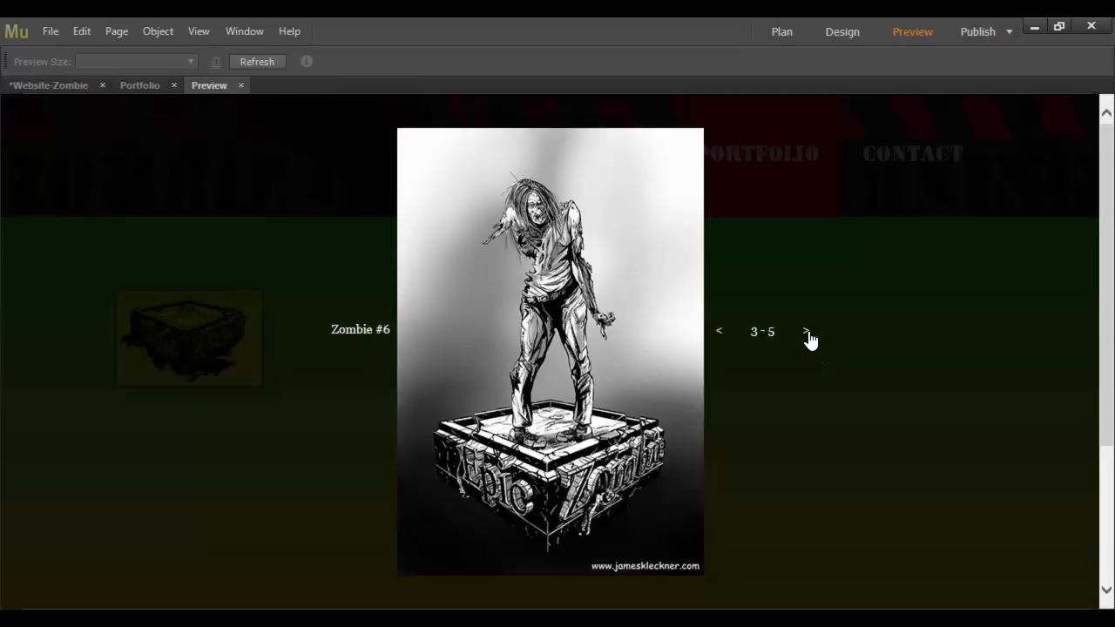
click(807, 333)
click(807, 333)
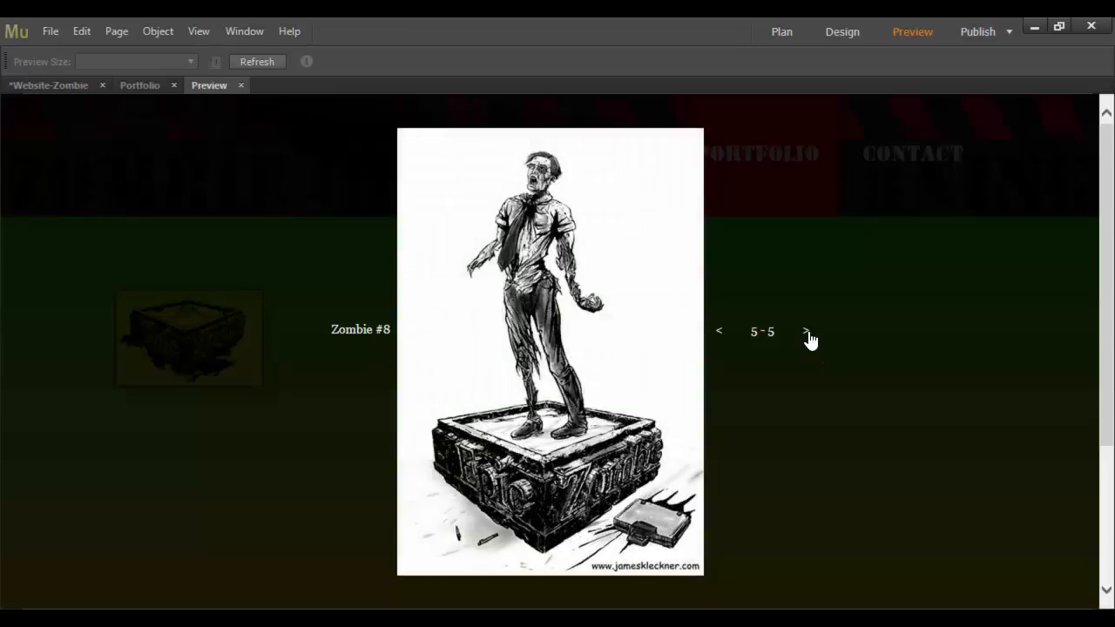
click(807, 334)
click(807, 334)
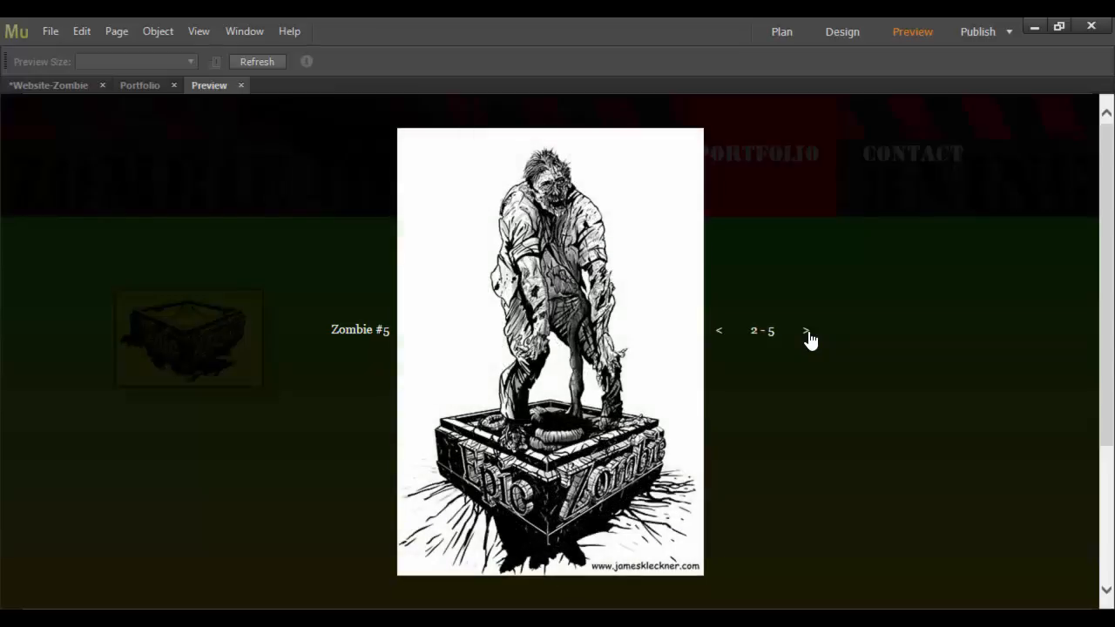
click(807, 334)
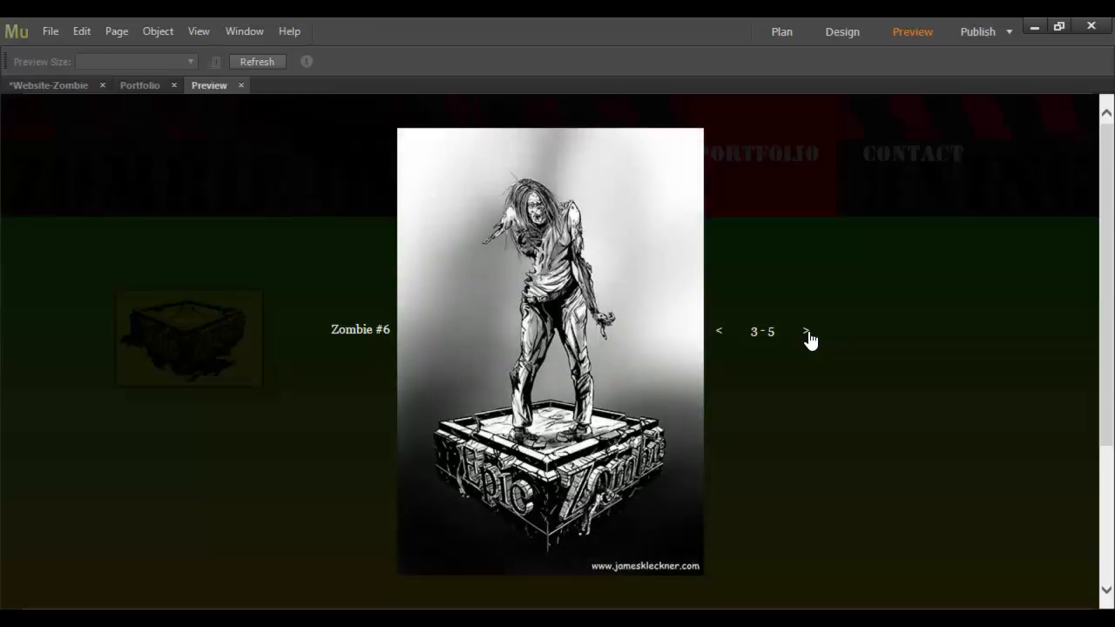
click(807, 334)
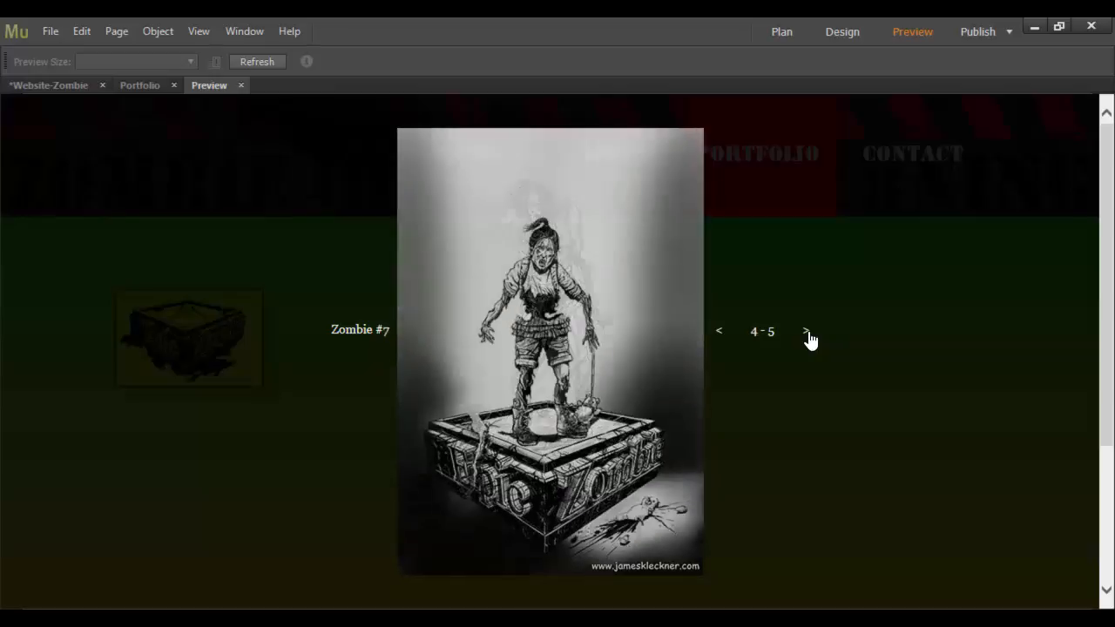
click(807, 334)
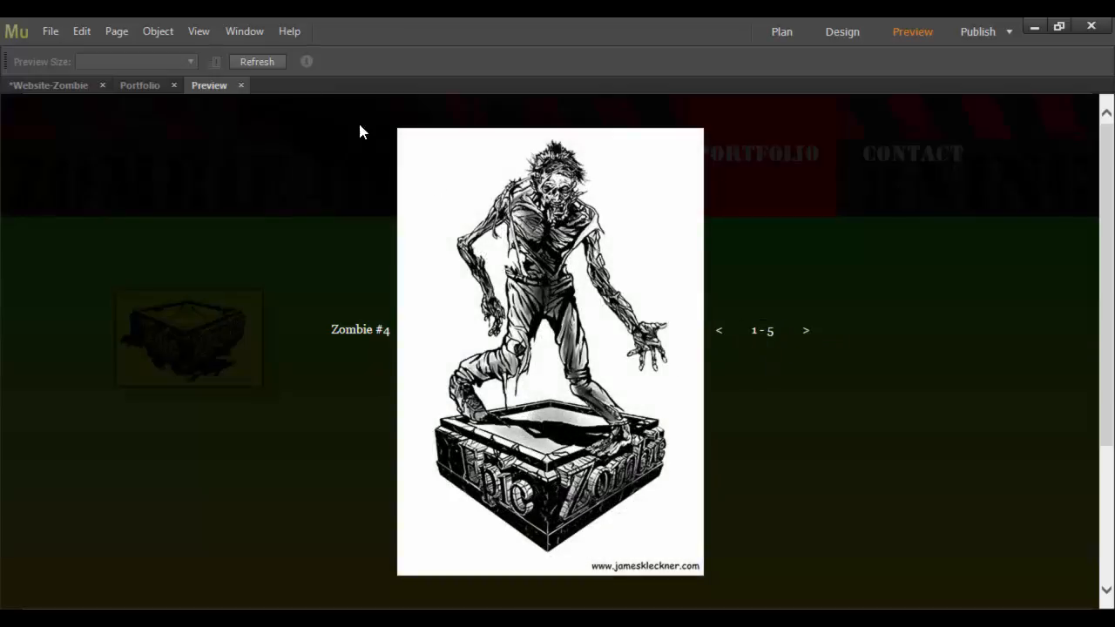
click(239, 85)
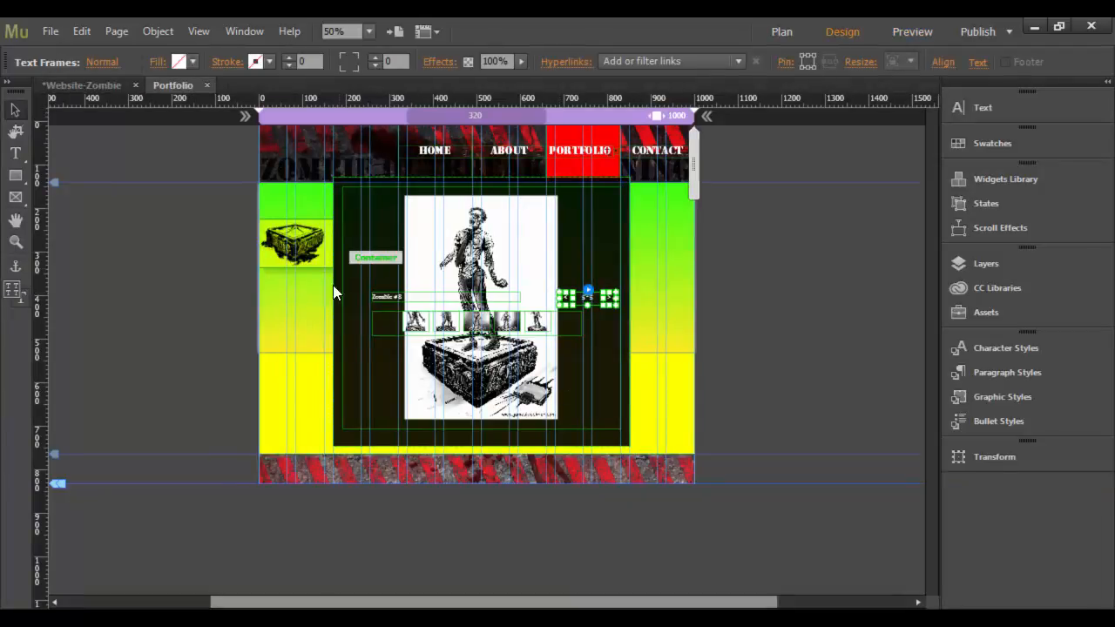
Set the slideshow counter's text colour to red (FF0000).
key(ctrl+equal)
key(ctrl+equal)
key(ctrl+equal)
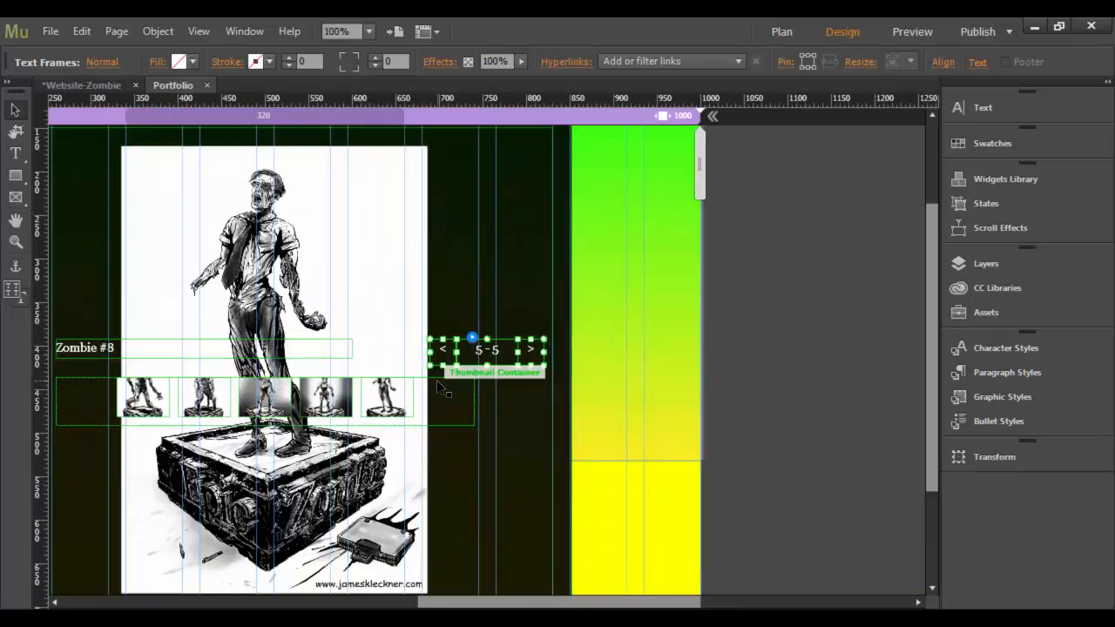
click(501, 357)
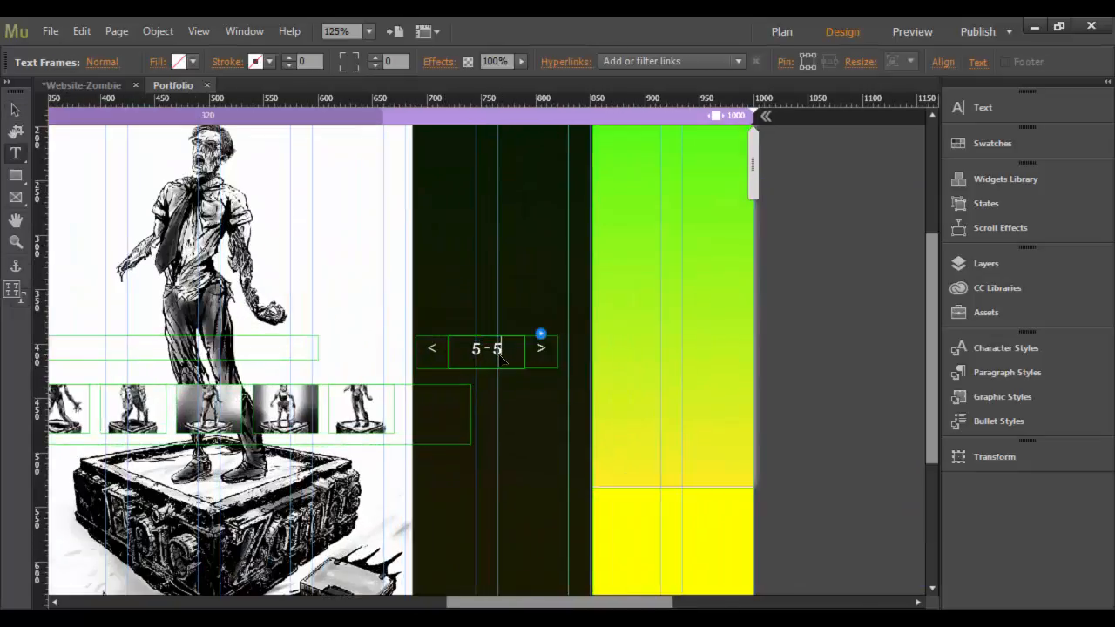
double_click(499, 353)
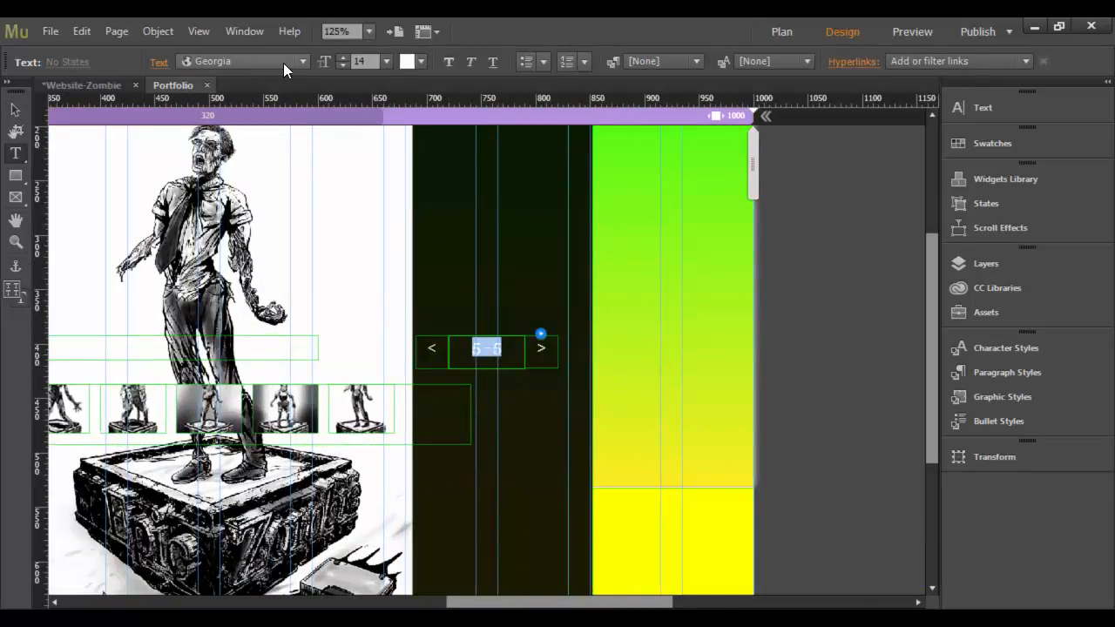
click(422, 62)
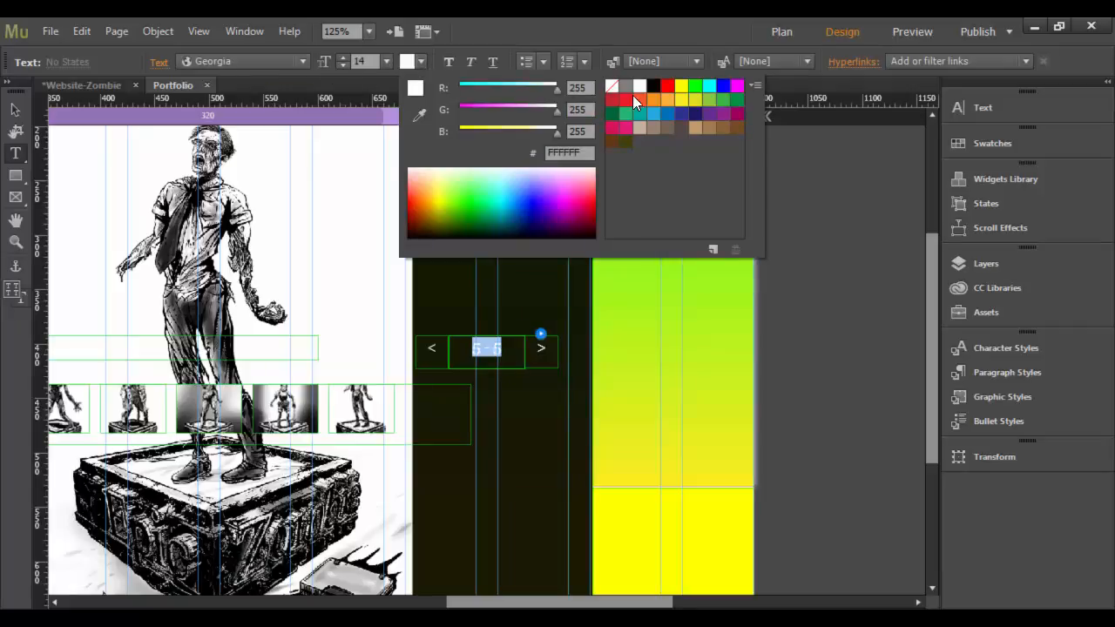
click(667, 86)
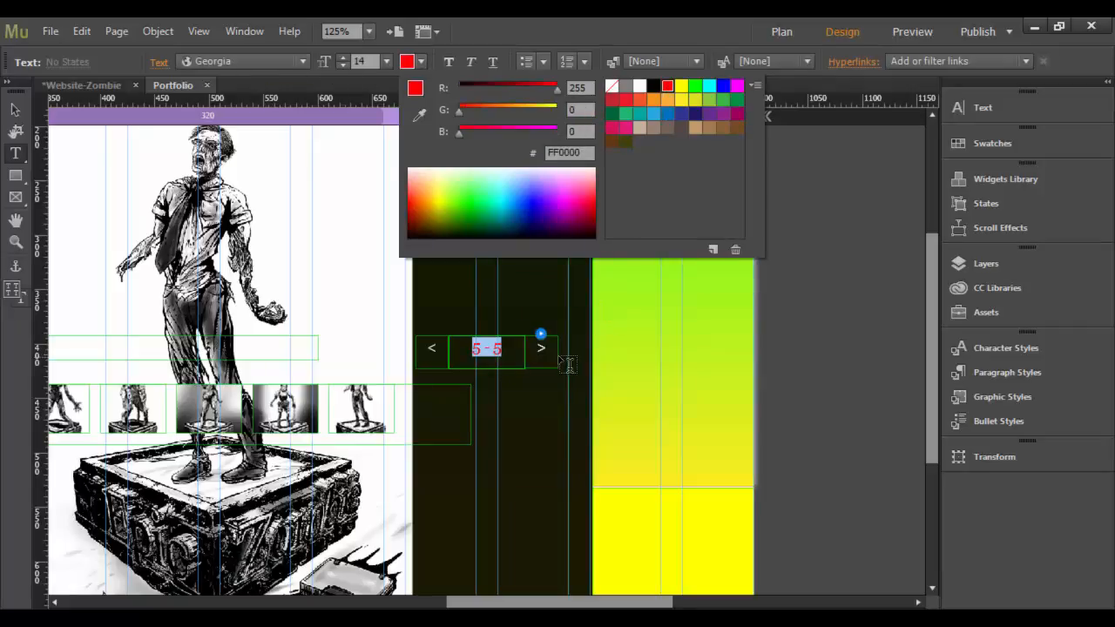
Set the slideshow's next and previous arrows to the same red, FF0000.
click(542, 348)
double_click(542, 348)
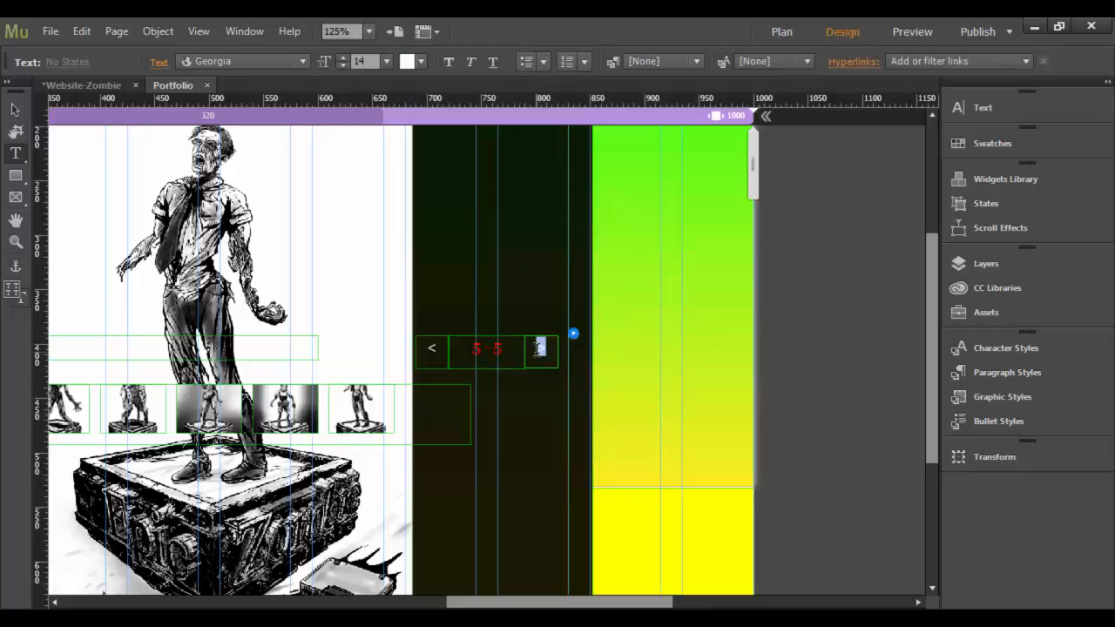
click(423, 60)
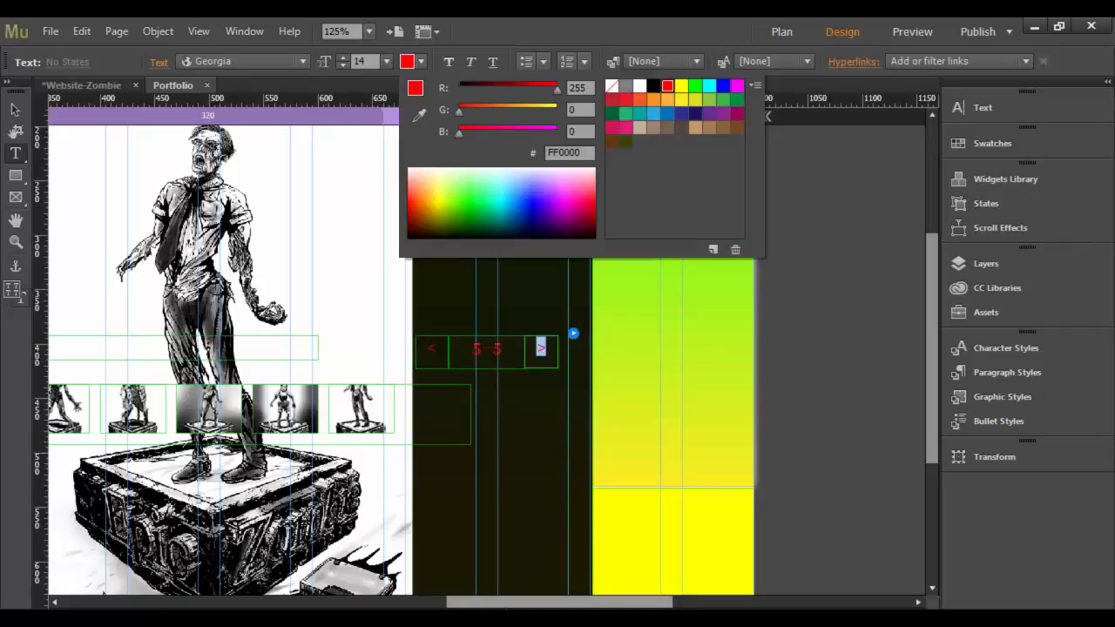
Set the text colour of the slideshow caption beside the hero image to the pure red swatch.
click(508, 603)
drag(480, 602, 373, 602)
triple_click(400, 346)
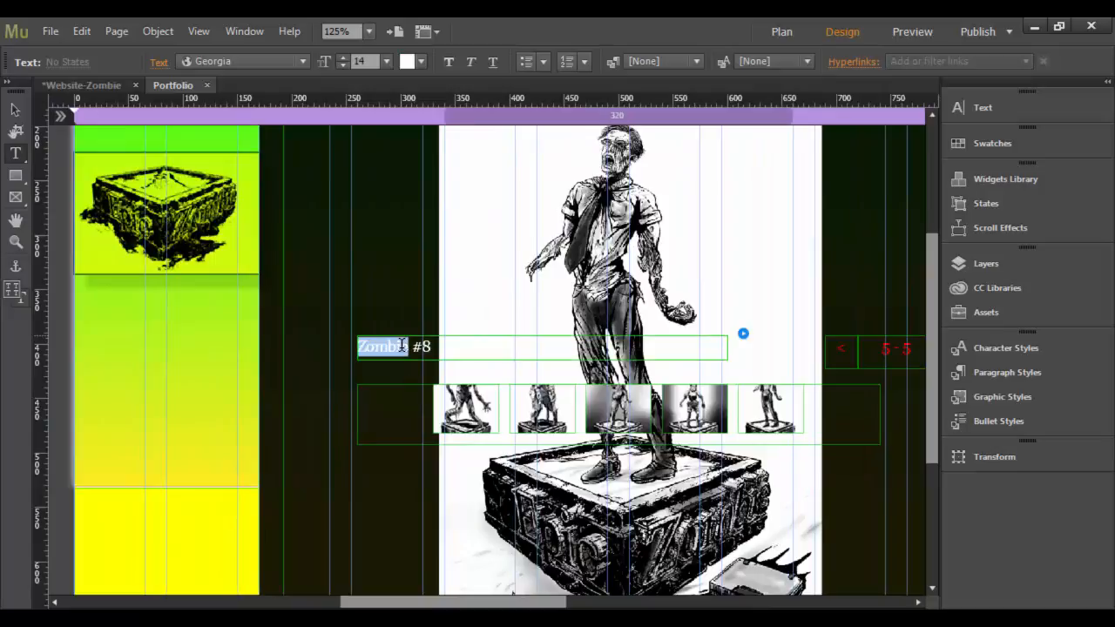
click(421, 61)
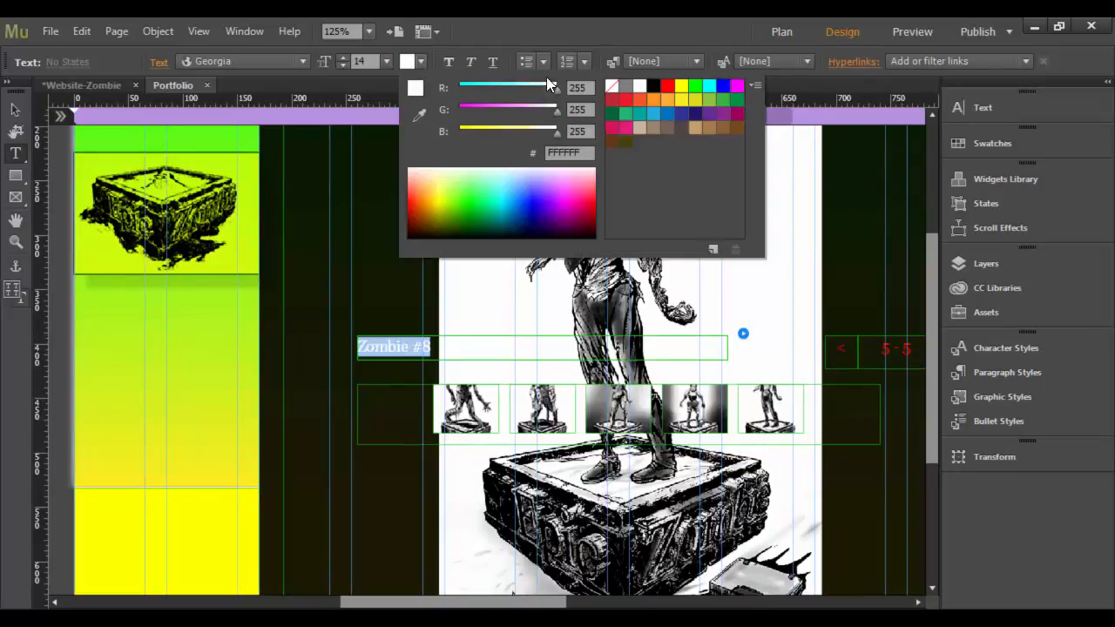
click(667, 84)
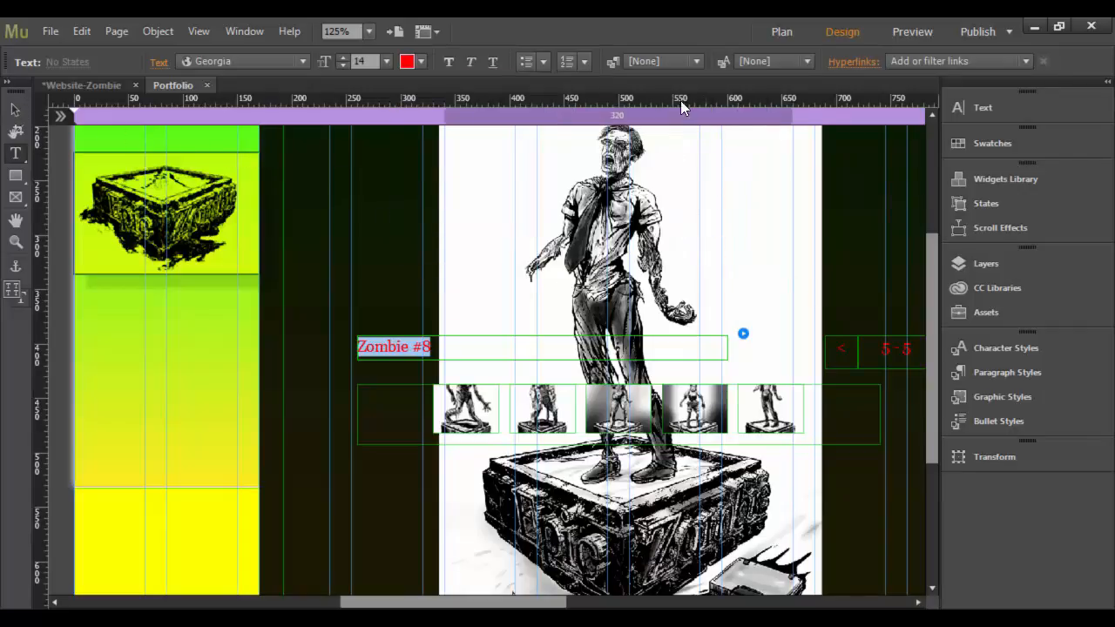
Preview the page, open the third zombie thumbnail in the lightbox, and advance through the slides to check the recoloured caption and controls.
click(925, 28)
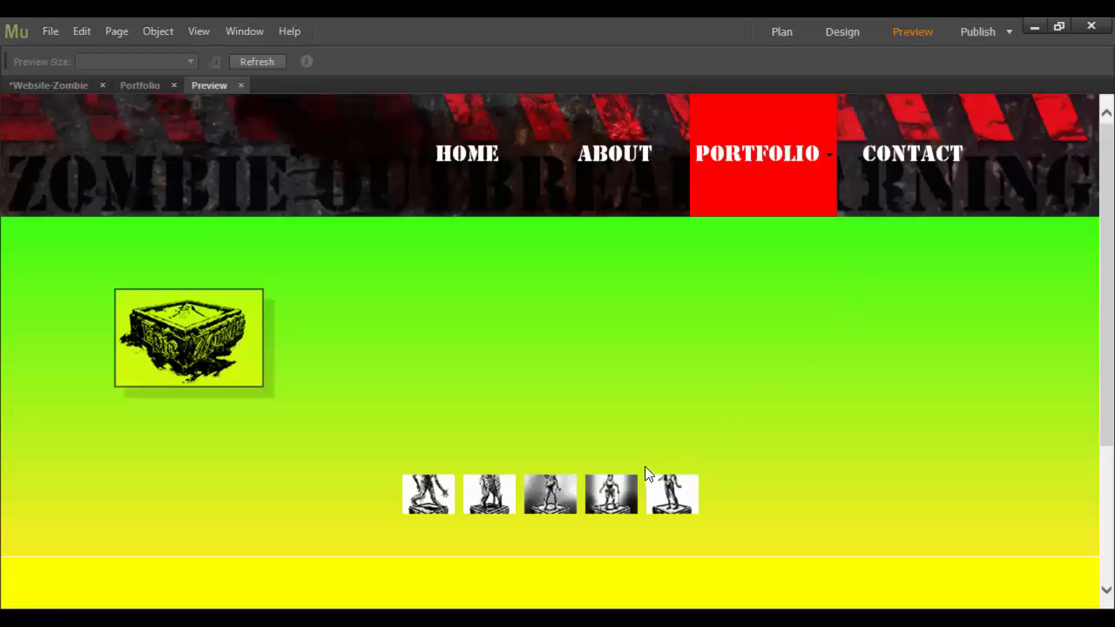
click(566, 506)
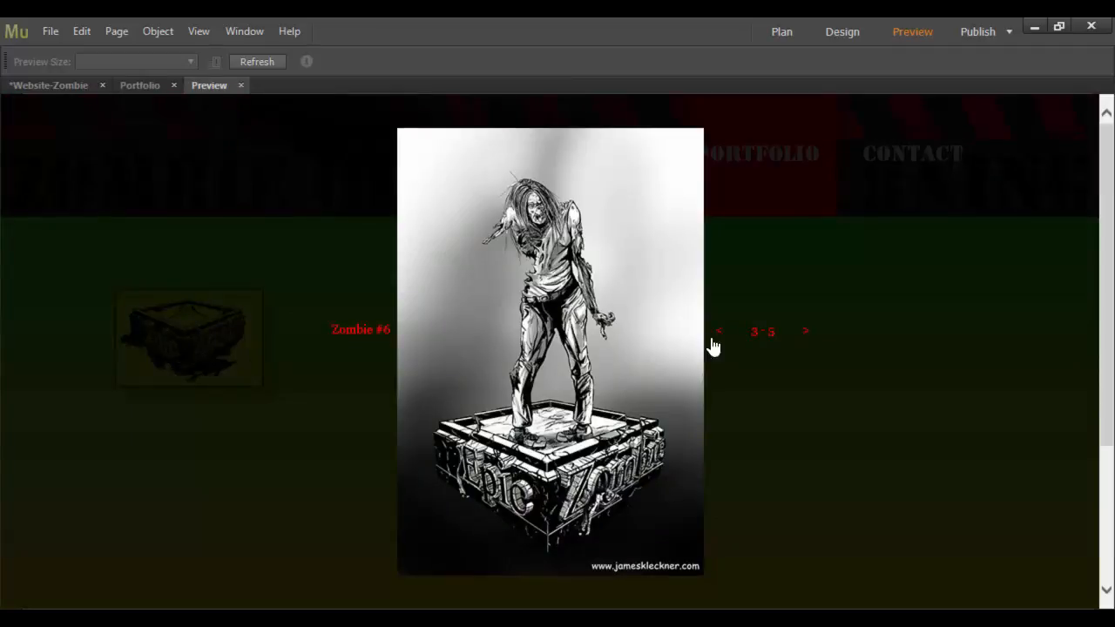
click(805, 332)
click(806, 333)
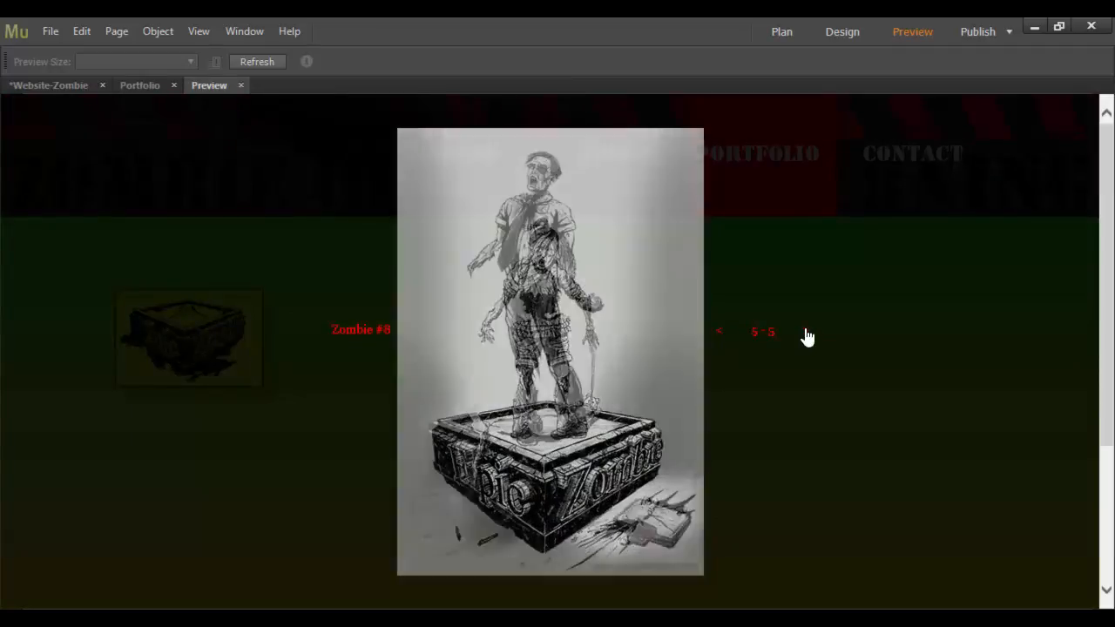
click(807, 335)
click(807, 335)
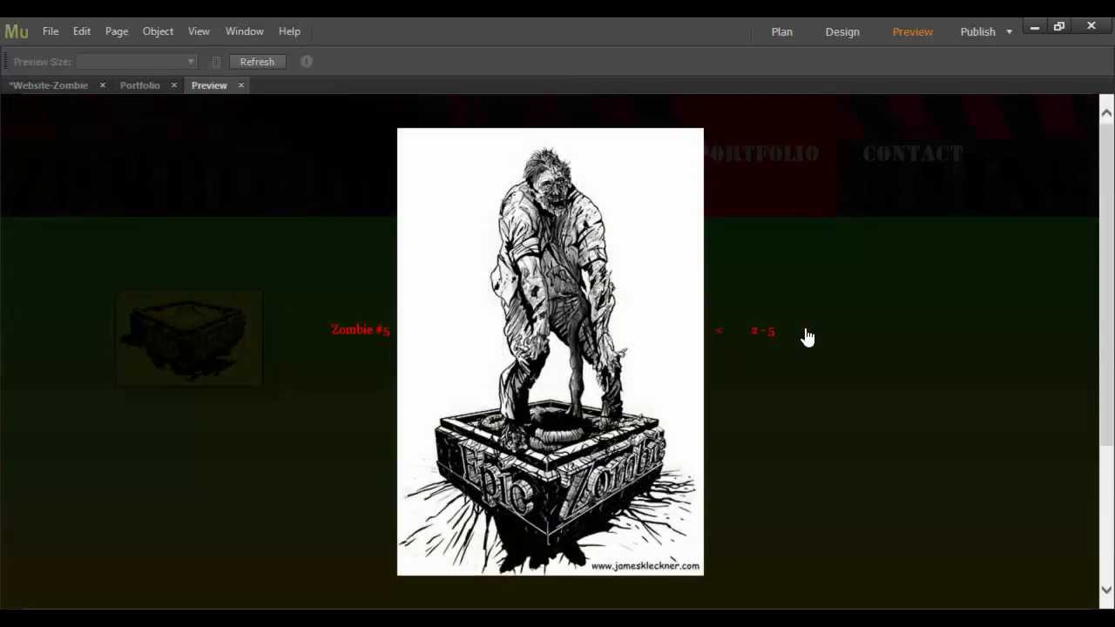
click(806, 335)
click(807, 334)
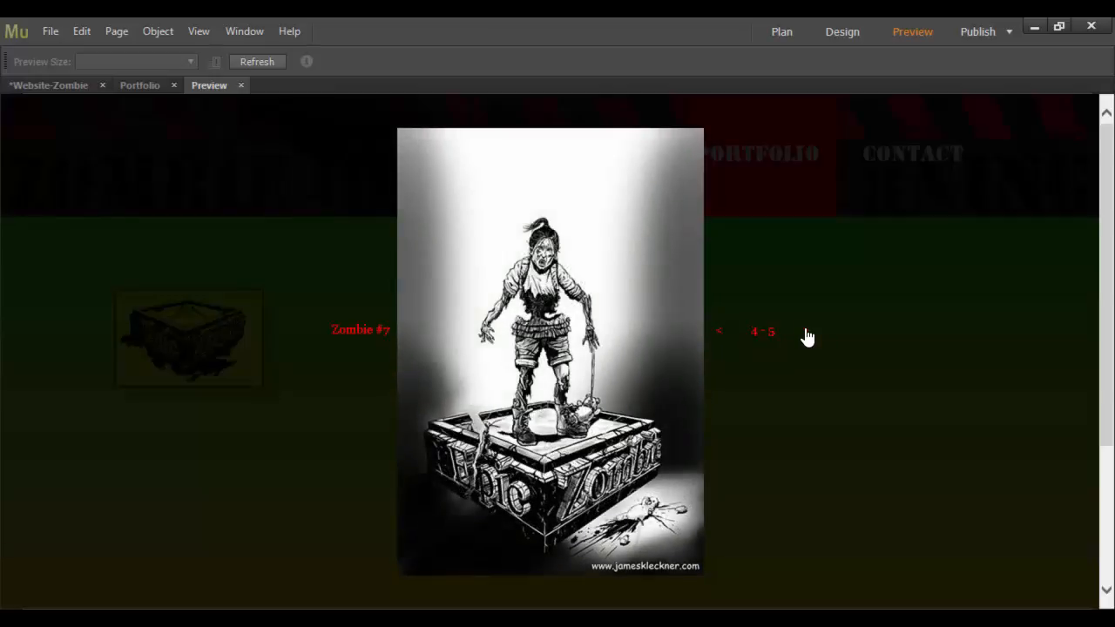
click(807, 335)
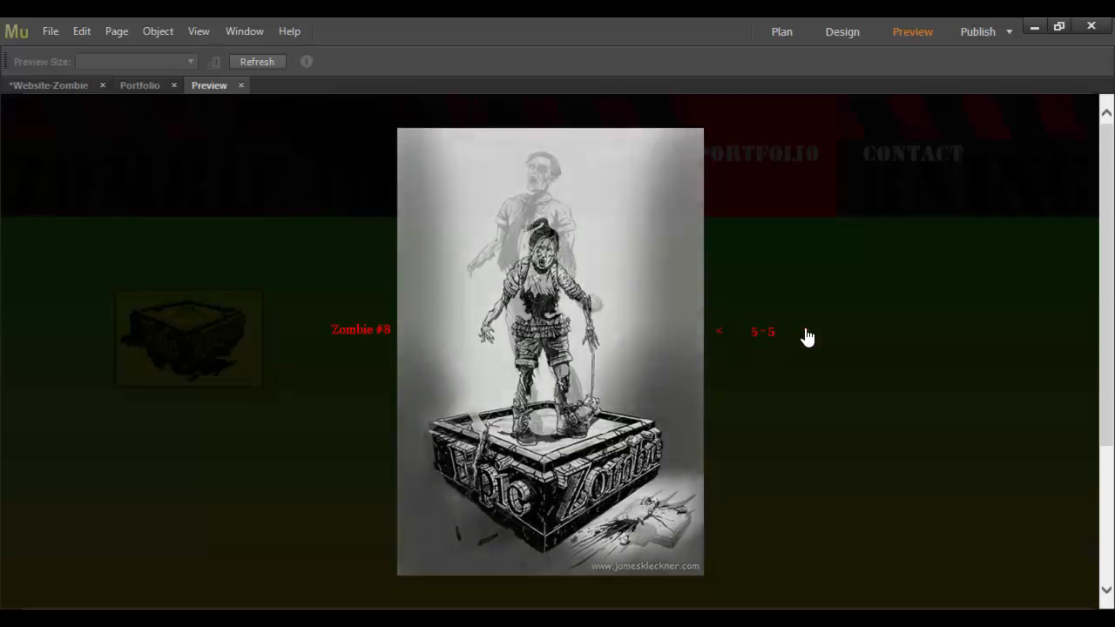